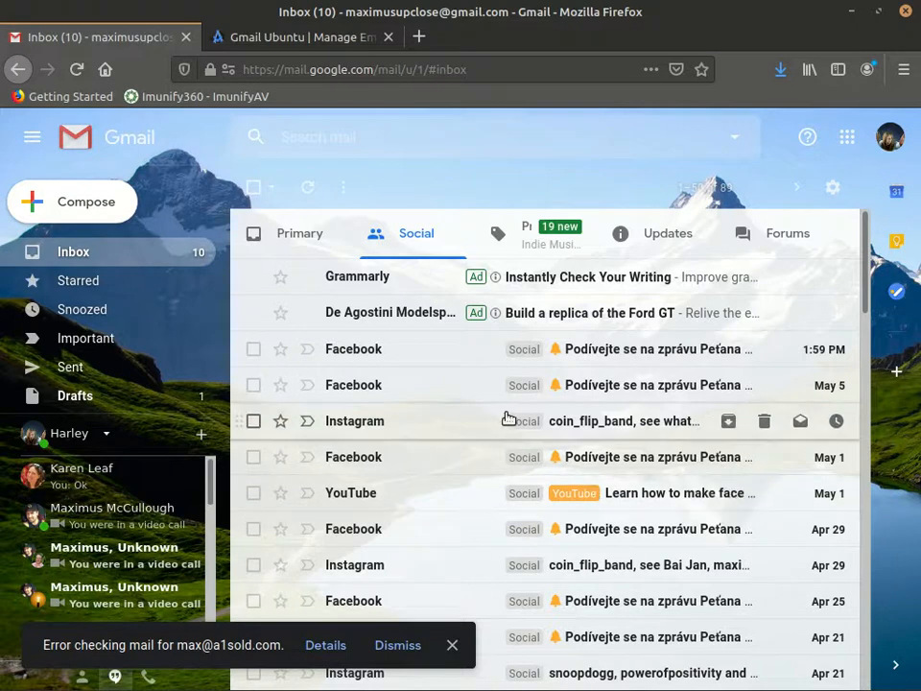
Step: Look through the messages in the inbox's Social and Promotions categories
scroll(411, 490, down, 5)
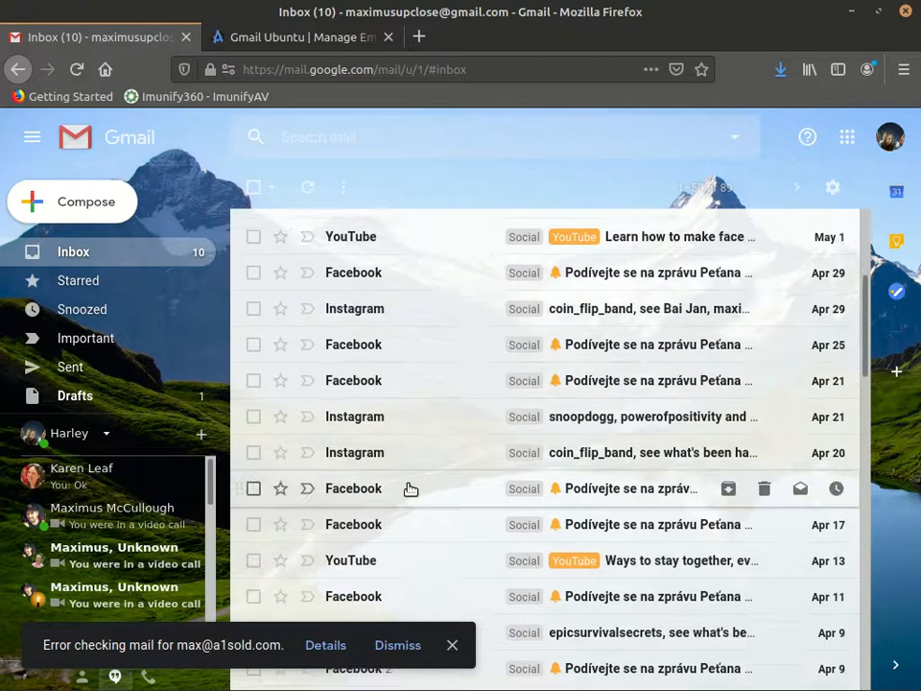
scroll(411, 490, down, 3)
scroll(411, 490, up, 8)
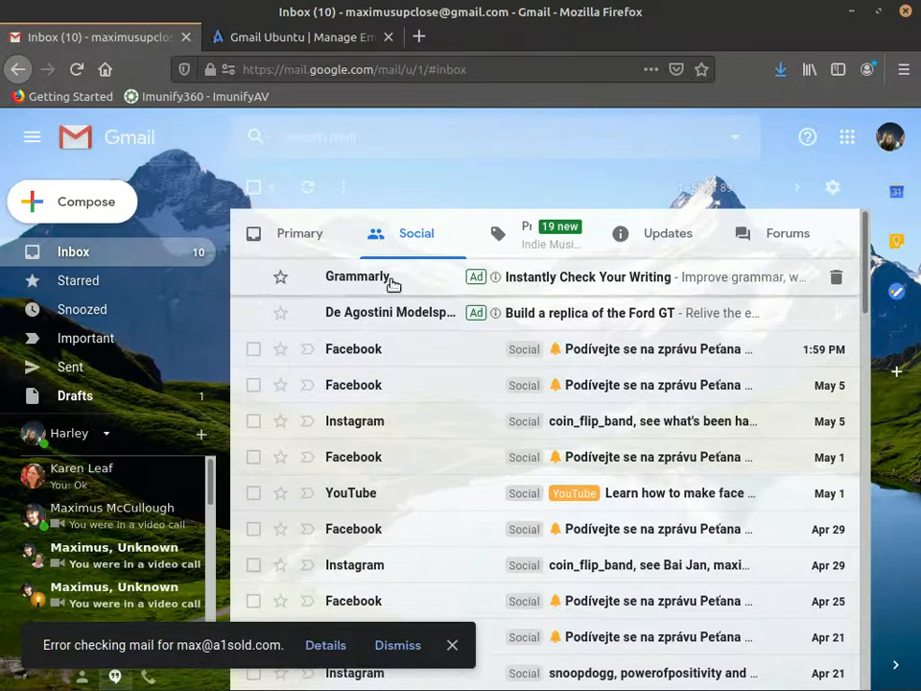
click(529, 236)
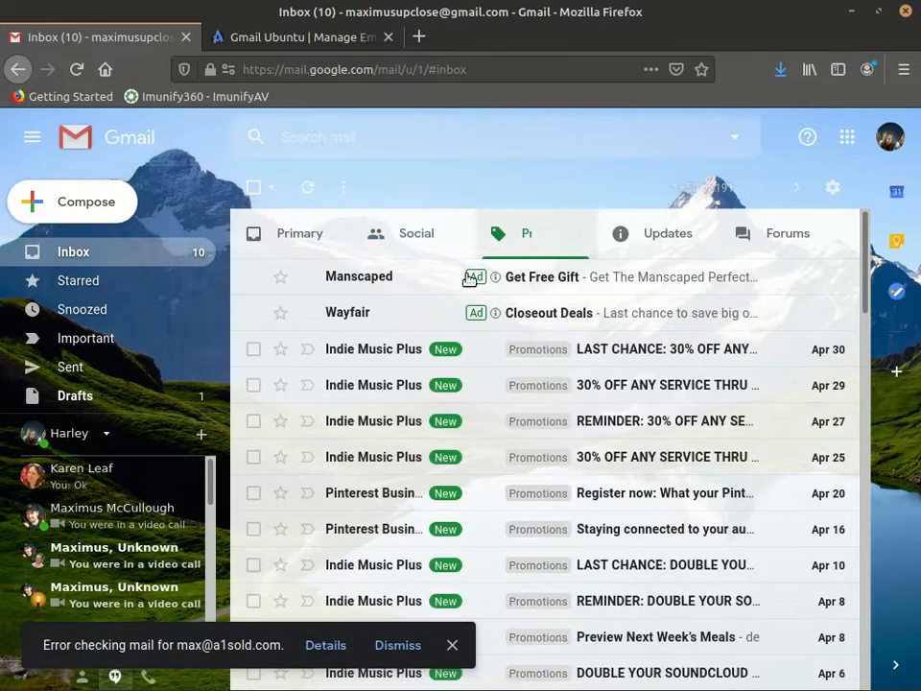
scroll(389, 493, down, 3)
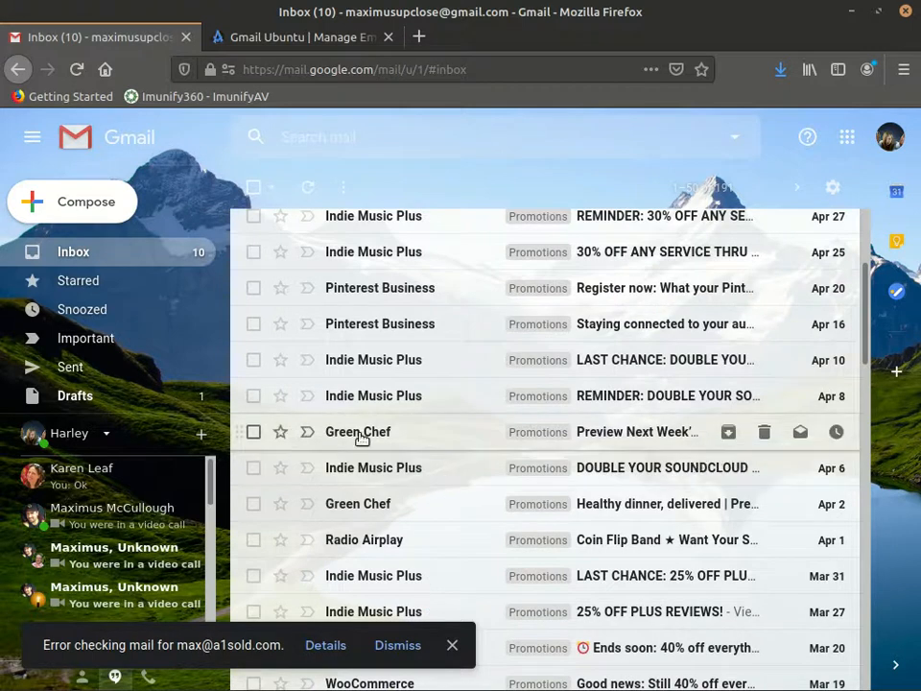
scroll(362, 439, up, 3)
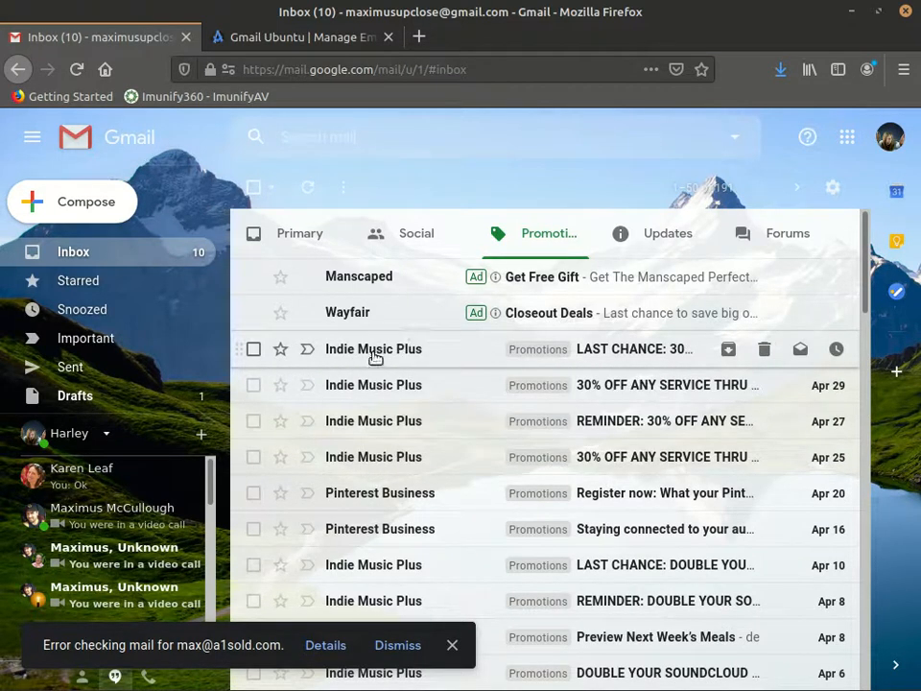
Step: Start a filter for messages like the Apr 30 Indie Music Plus promotion
mouse_move(375, 357)
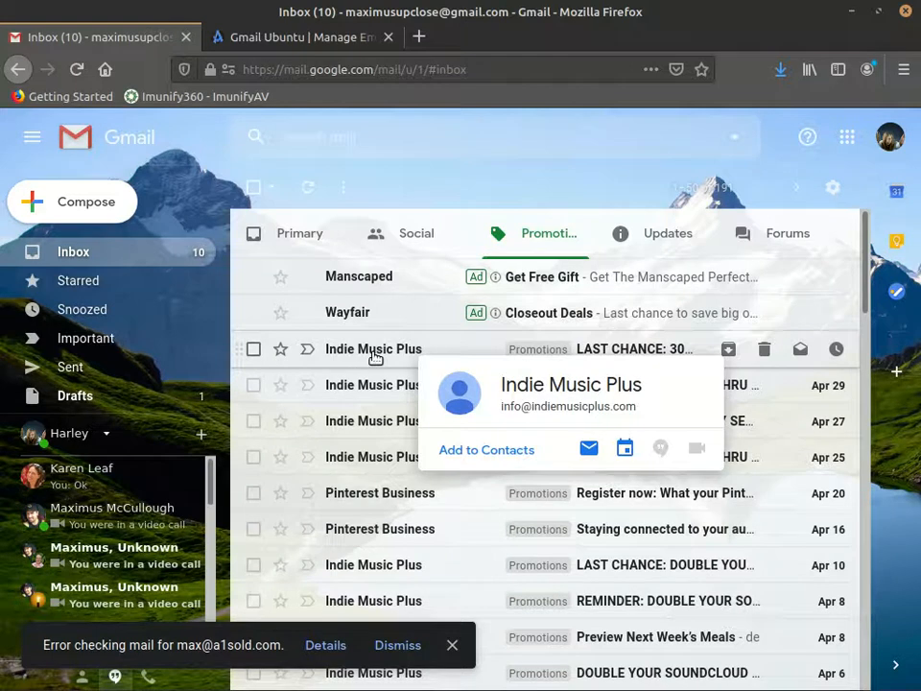
click(253, 349)
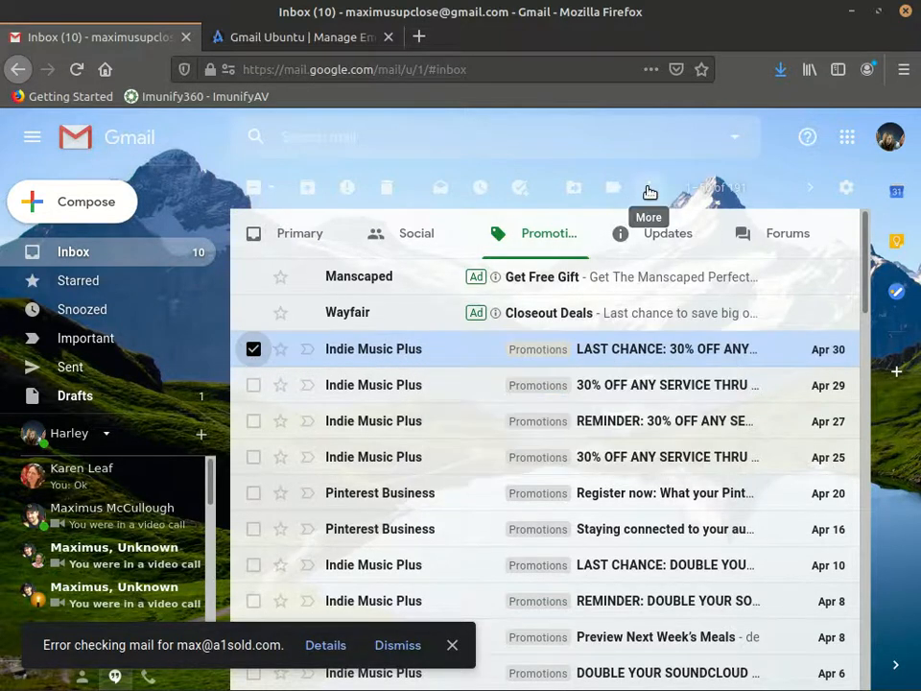
click(650, 191)
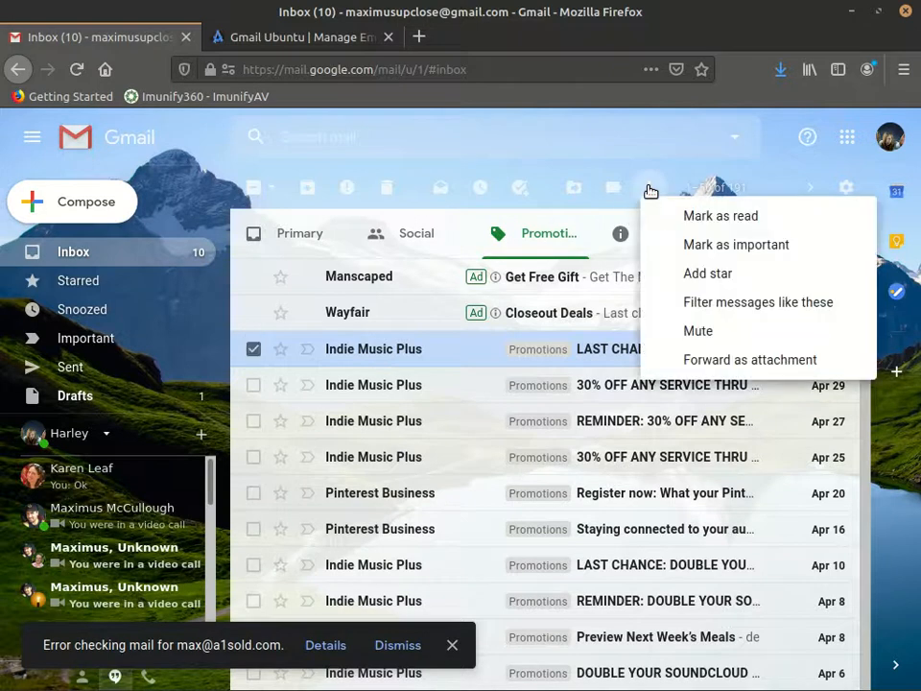
click(788, 304)
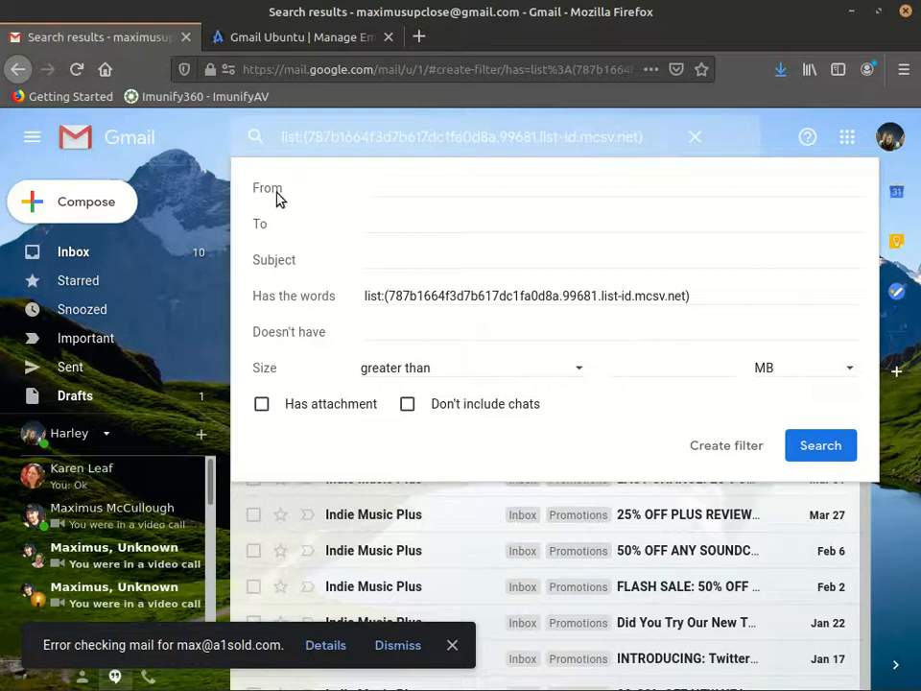
click(432, 191)
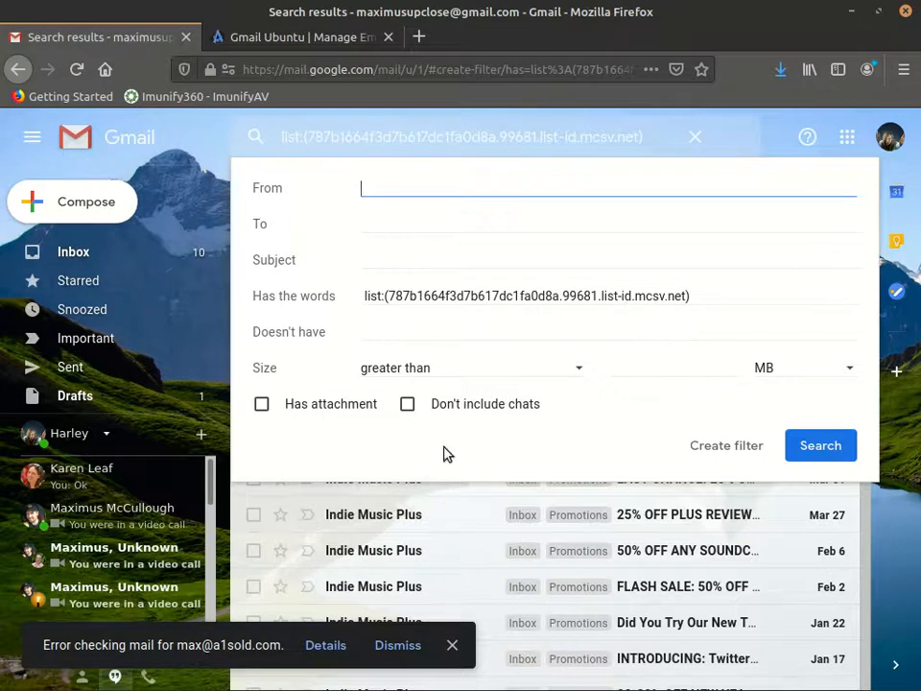
Step: Copy the sender's e-mail address from the details of the "25% OFF PLUS REVIEWS!" message and return to the message list
click(374, 518)
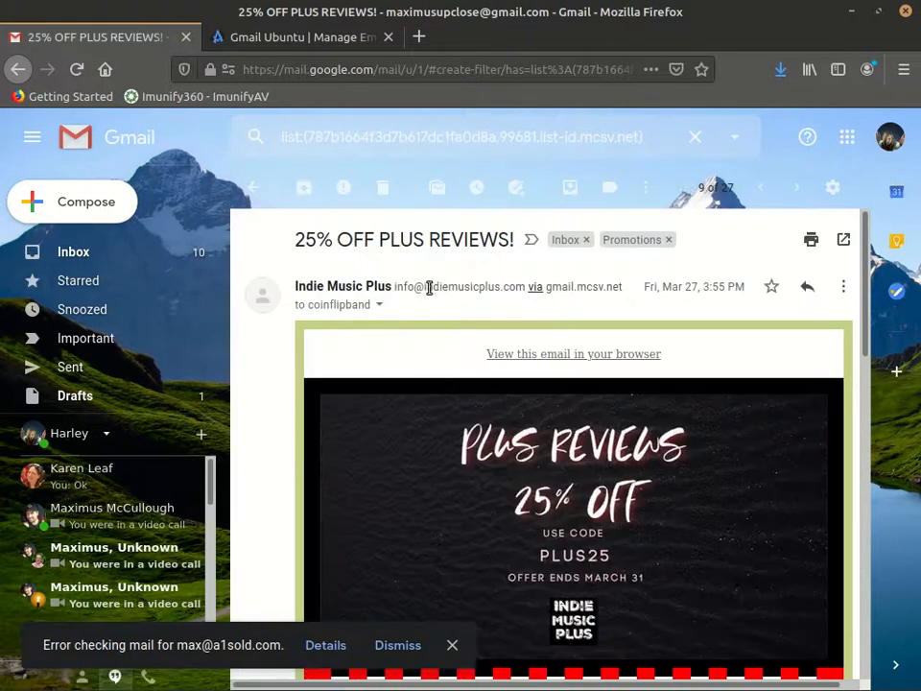
click(379, 304)
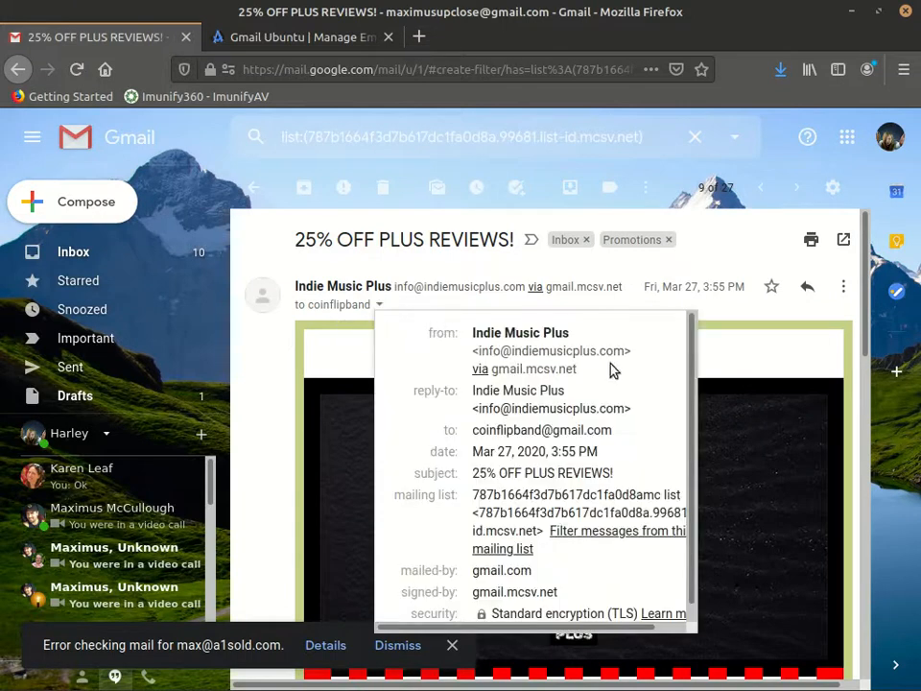
drag(623, 352, 479, 352)
right_click(504, 354)
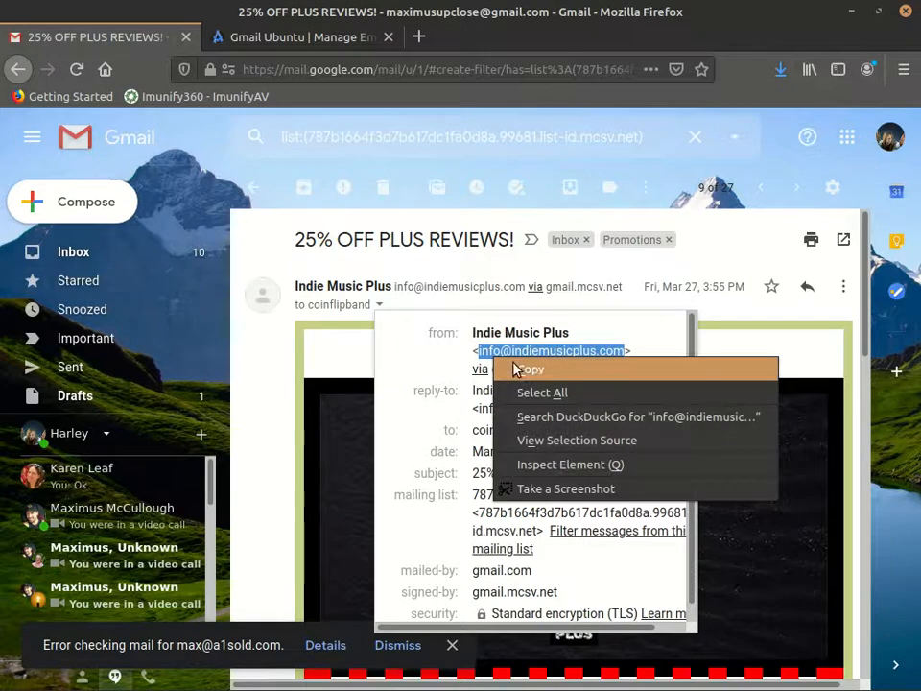
click(528, 367)
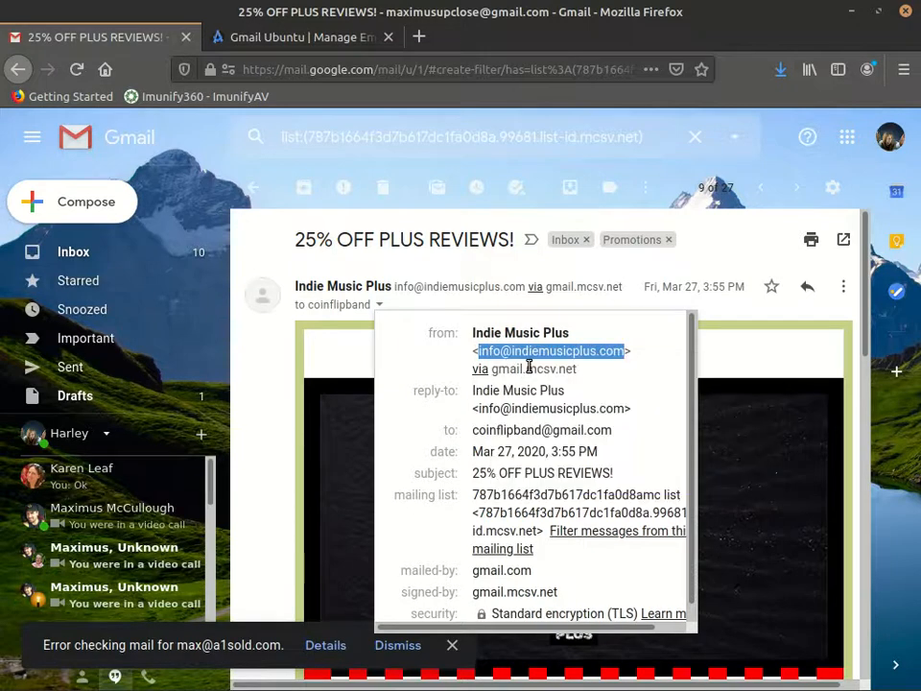
click(255, 190)
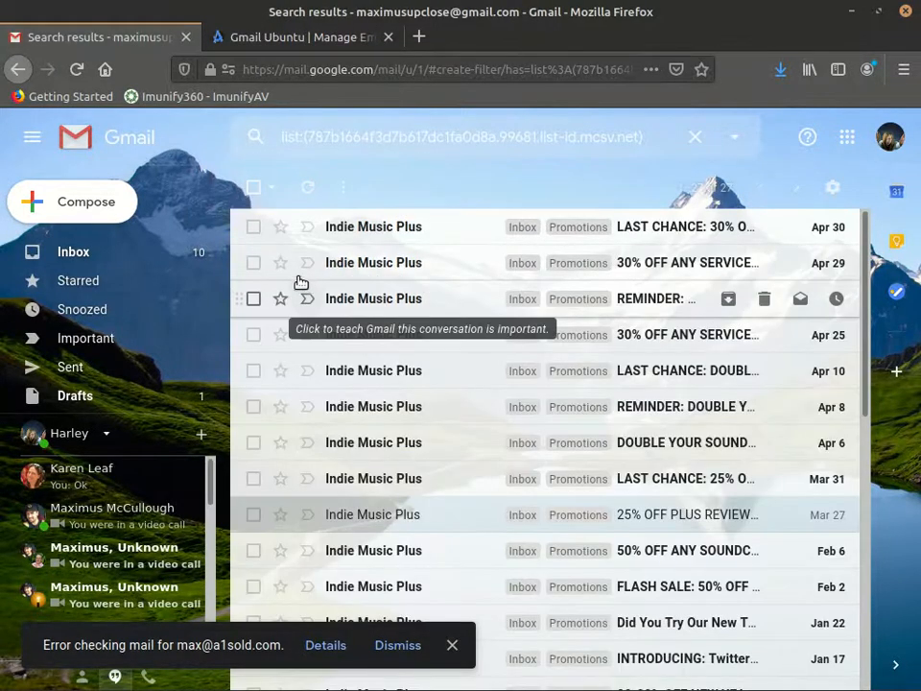
click(253, 227)
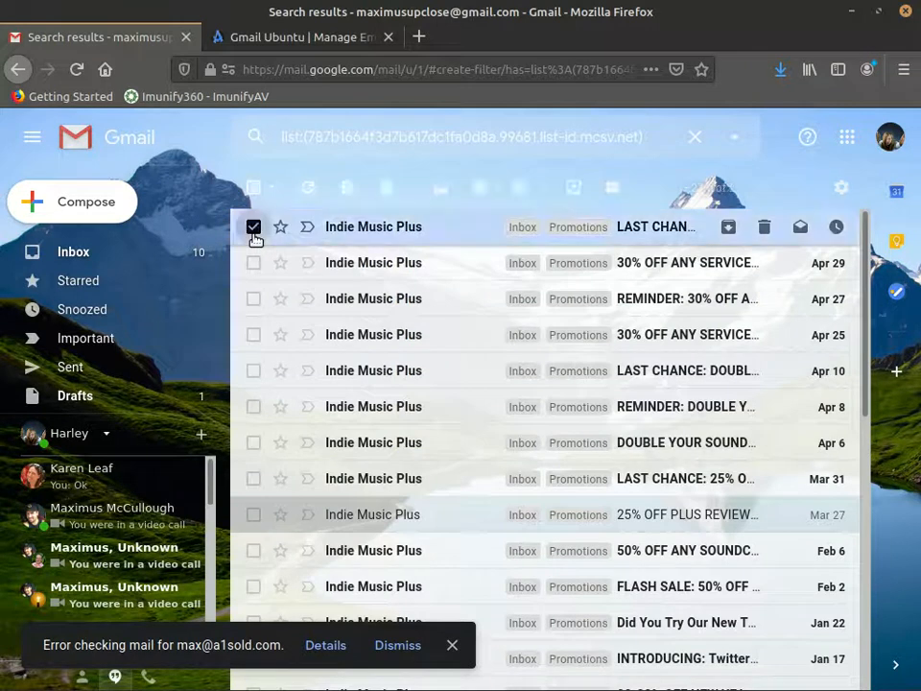
click(657, 195)
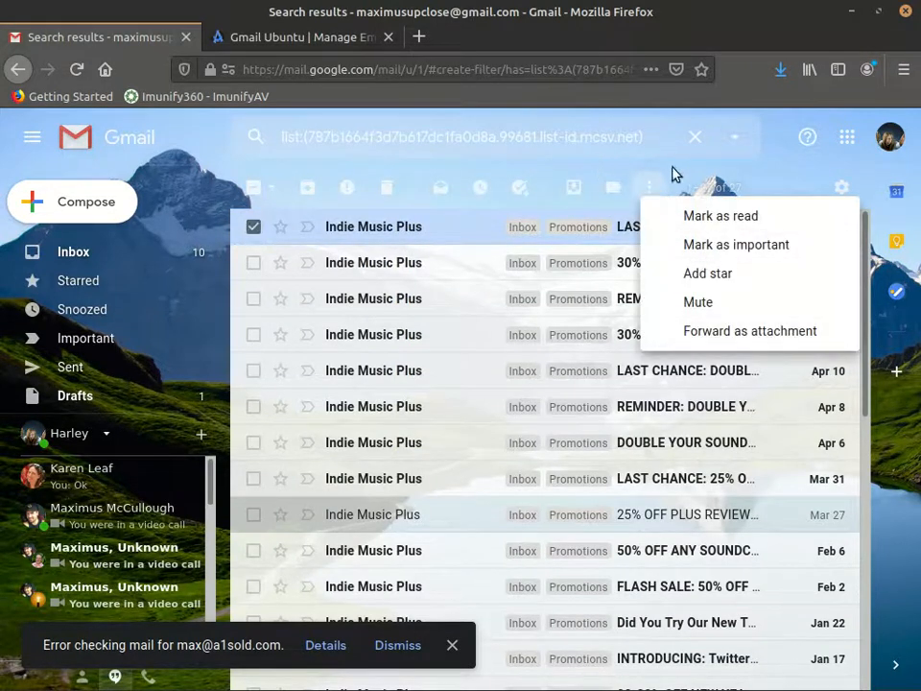
click(732, 169)
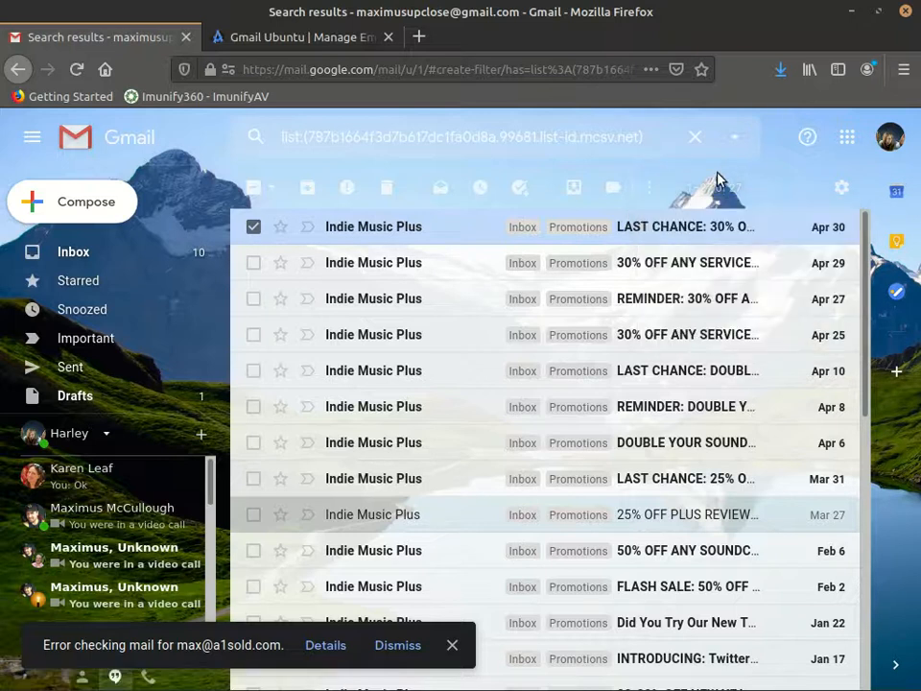
scroll(415, 447, down, 1)
scroll(317, 392, up, 1)
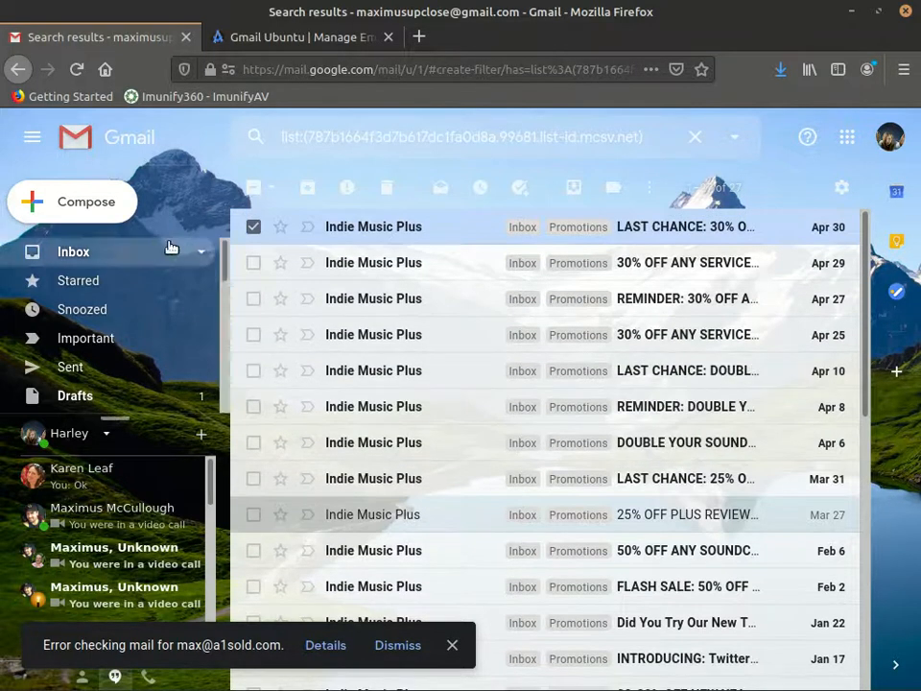
click(254, 227)
click(254, 228)
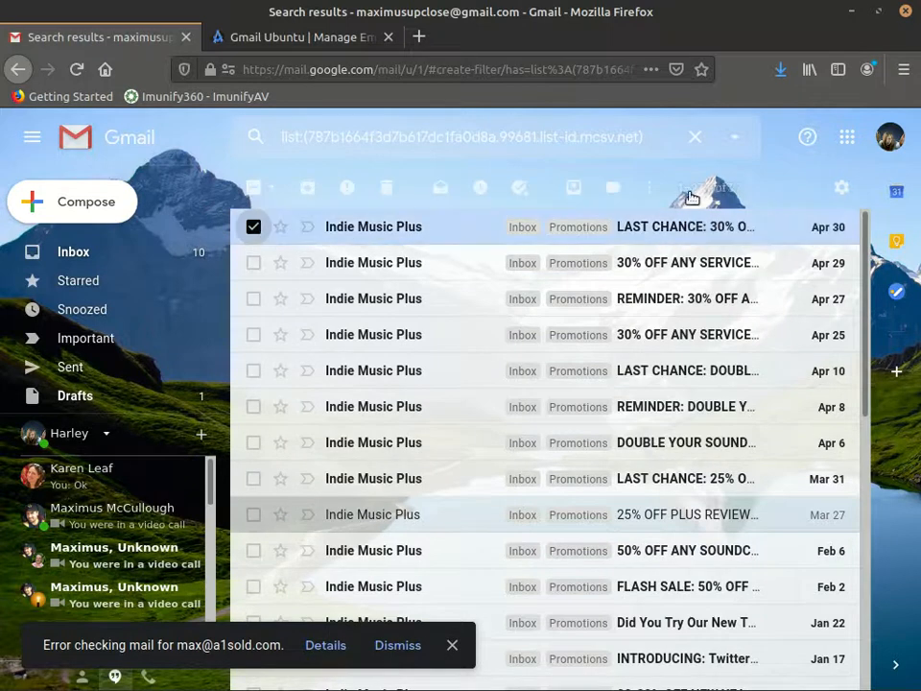
click(647, 191)
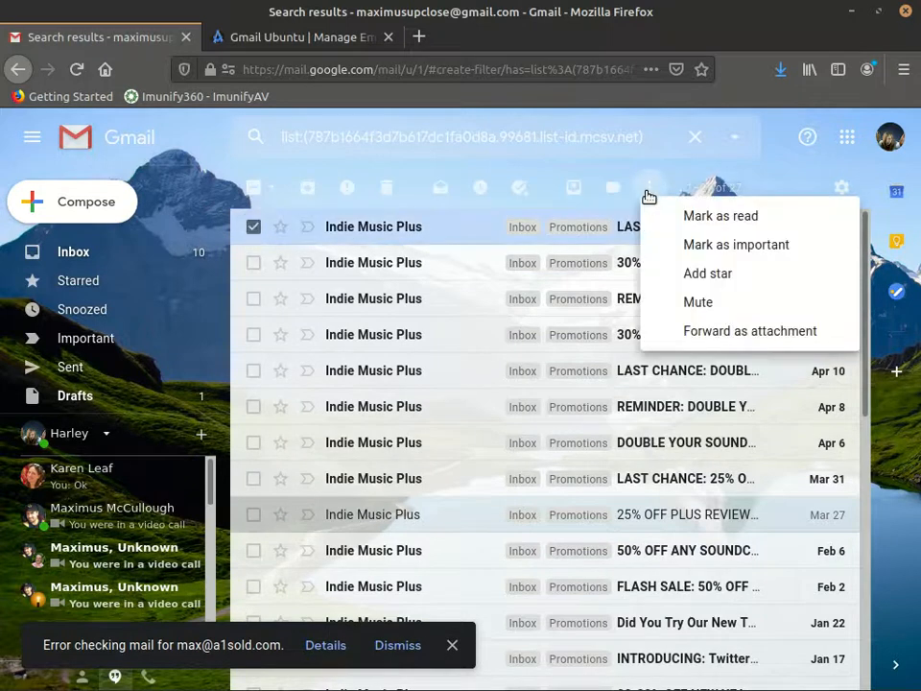
click(648, 193)
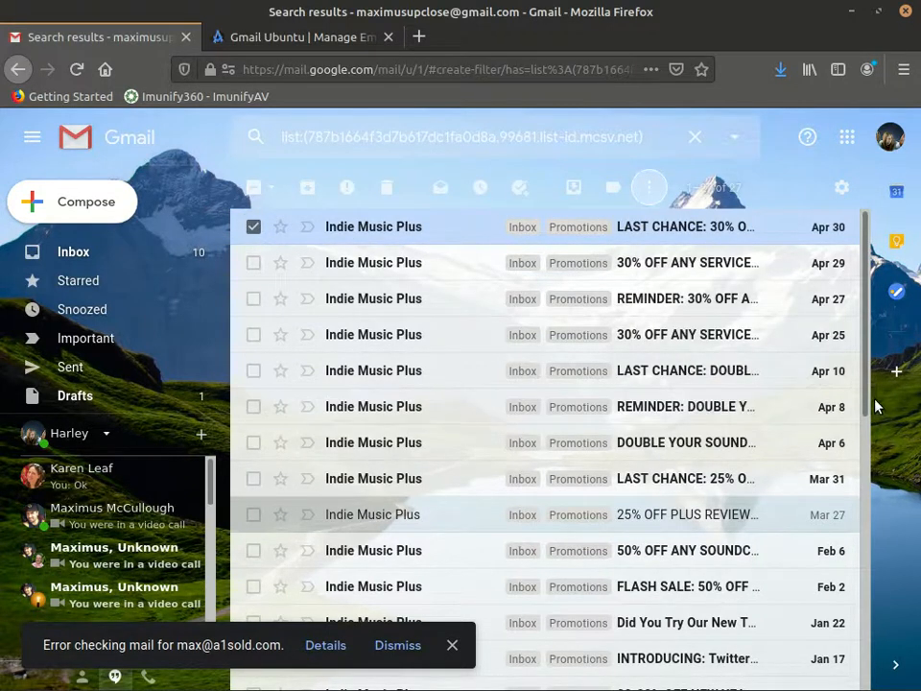
mouse_move(865, 404)
mouse_down()
mouse_move(869, 556)
mouse_move(861, 388)
mouse_up()
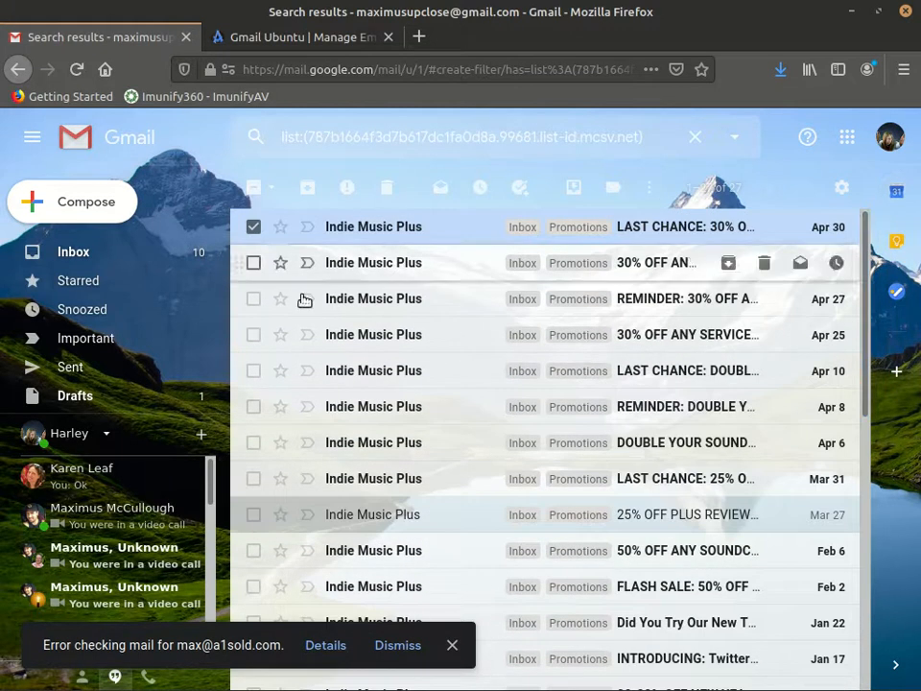
Step: Go back to the inbox's Promotions category and filter messages like the Apr 30 Indie Music Plus message
click(65, 256)
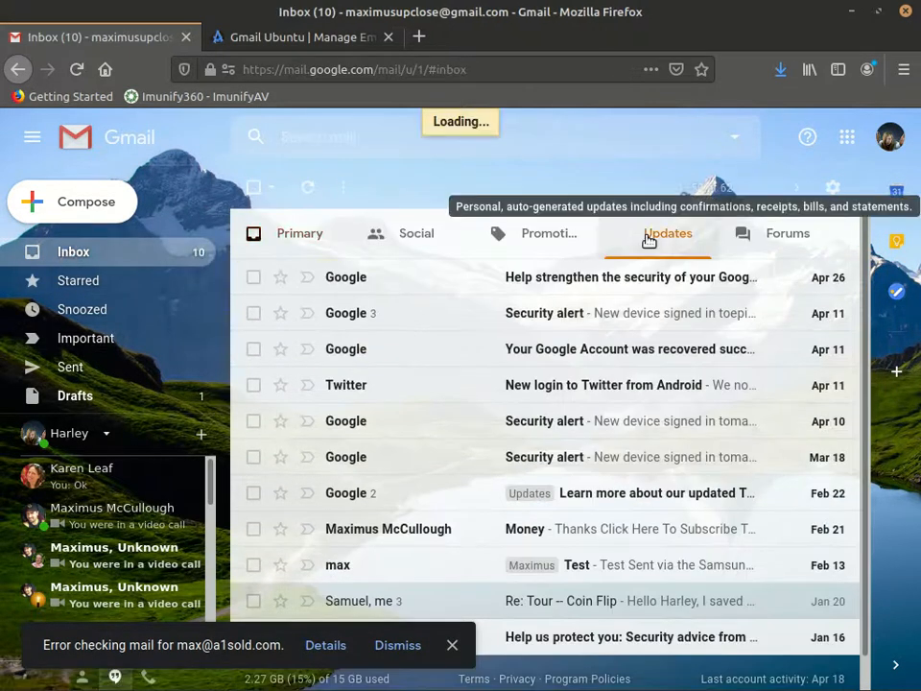
click(649, 240)
click(567, 240)
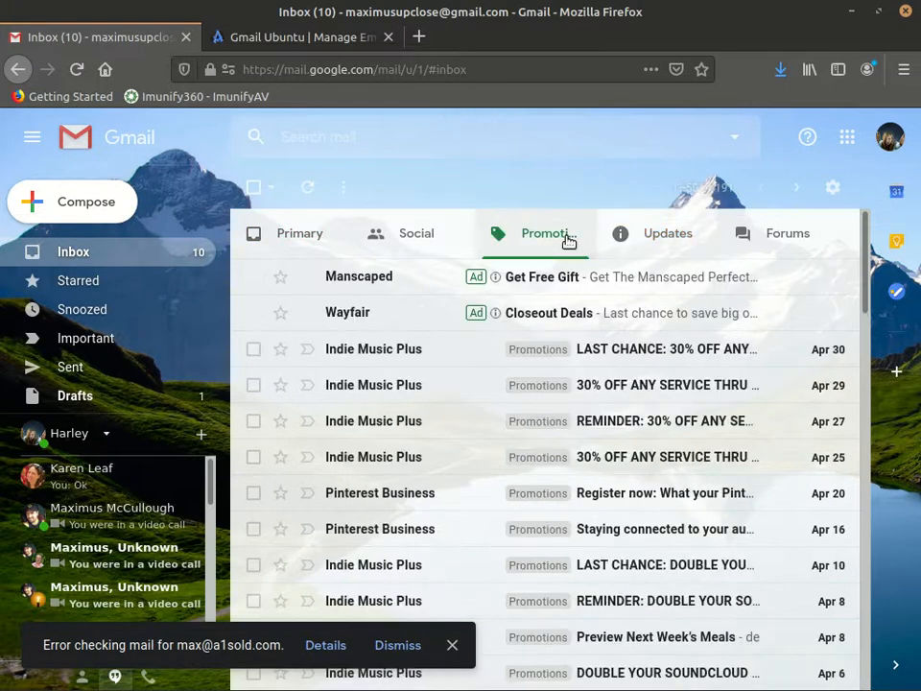
click(253, 350)
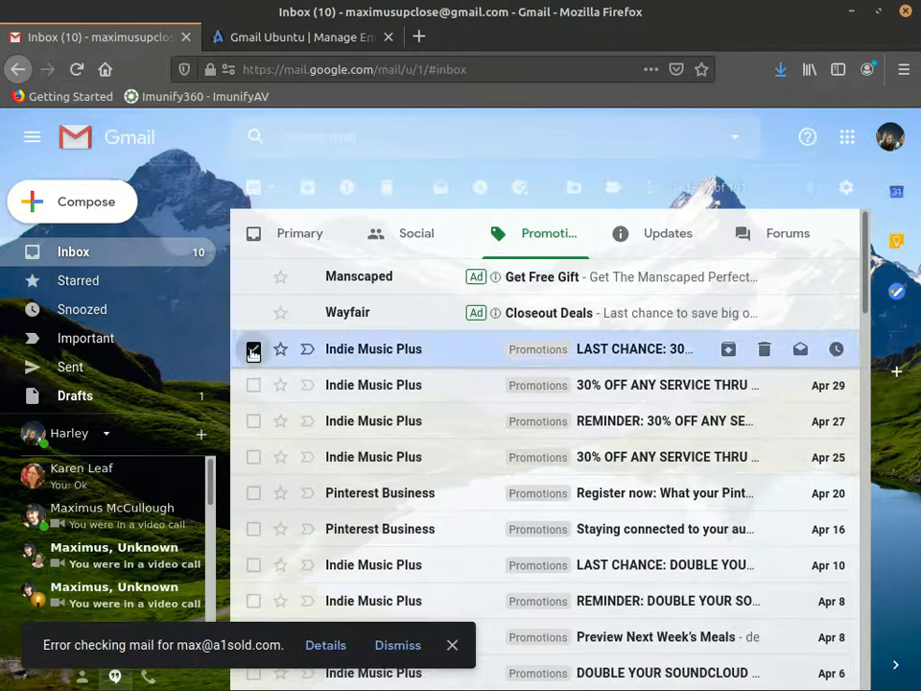
click(658, 189)
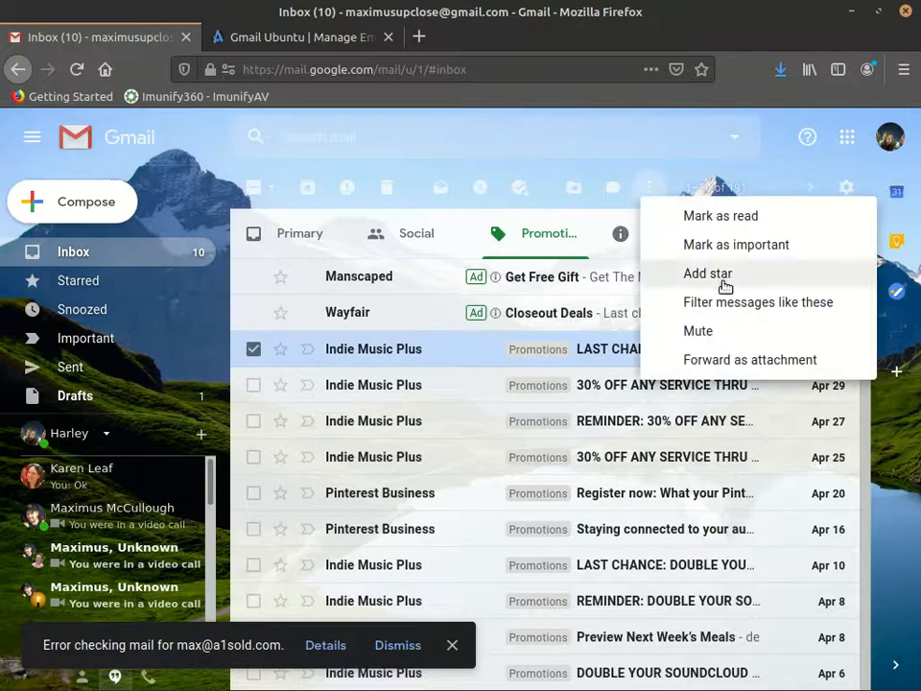
click(739, 305)
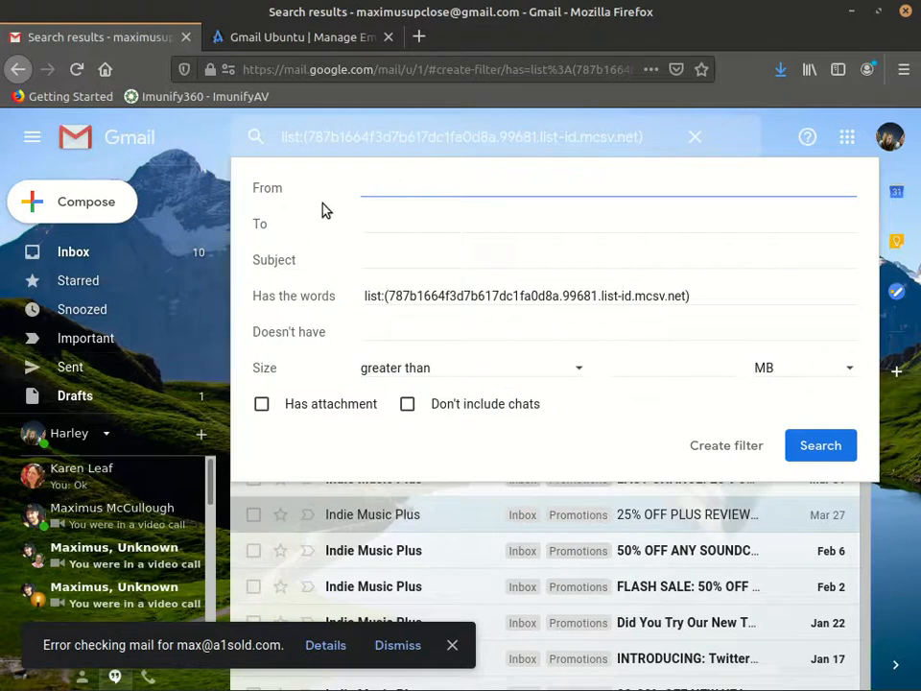
Step: Paste the copied sender address as the filter's From criterion and clear the Has the words criterion
right_click(413, 186)
click(487, 270)
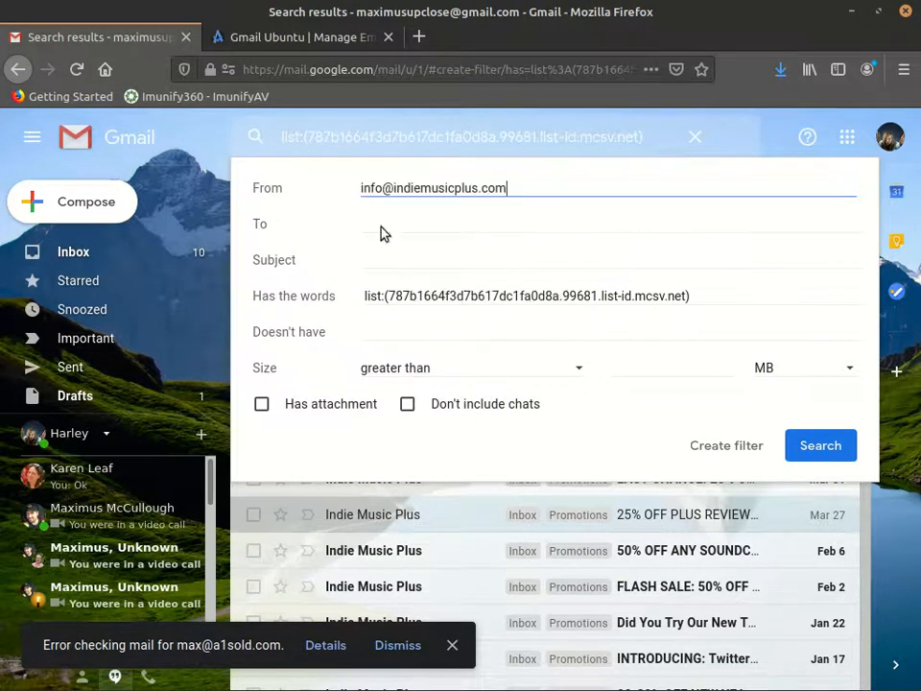
double_click(429, 187)
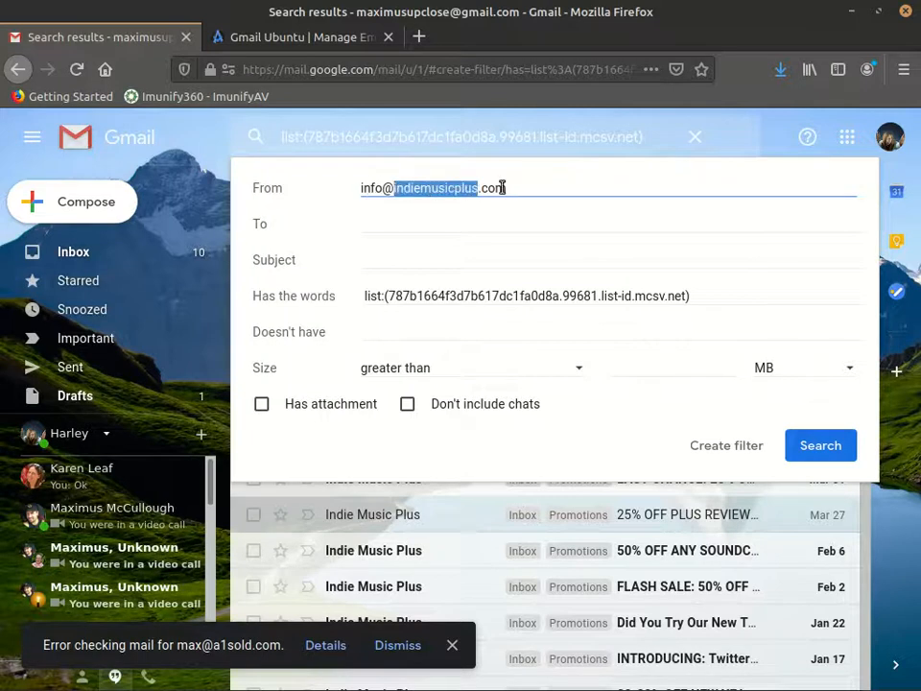
click(463, 298)
drag(730, 298, 310, 302)
key(BackSpace)
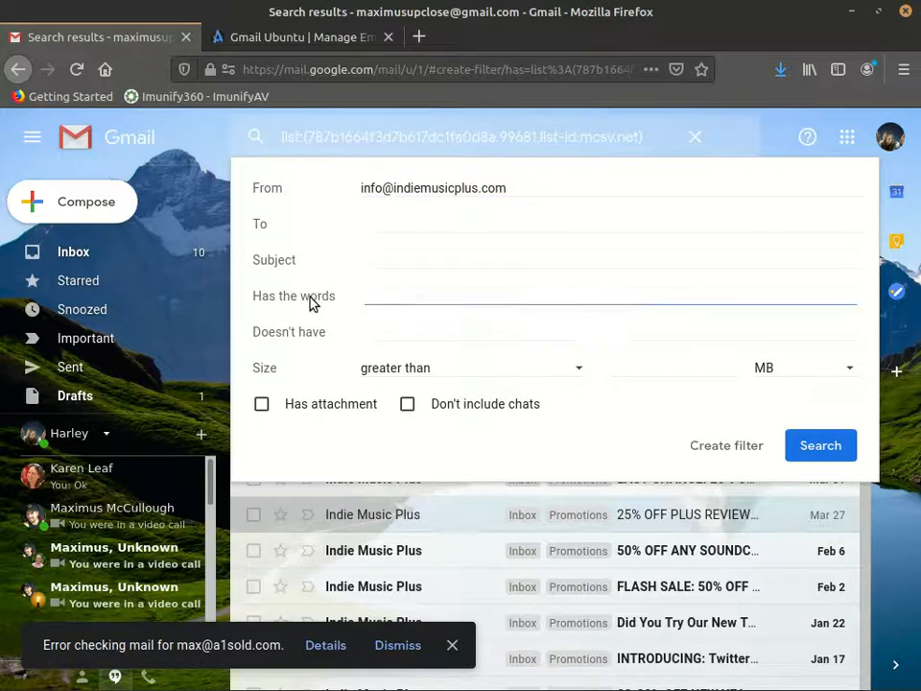
Step: Create the filter for the entered sender address with Delete it enabled and also applied to the matching conversations
click(426, 188)
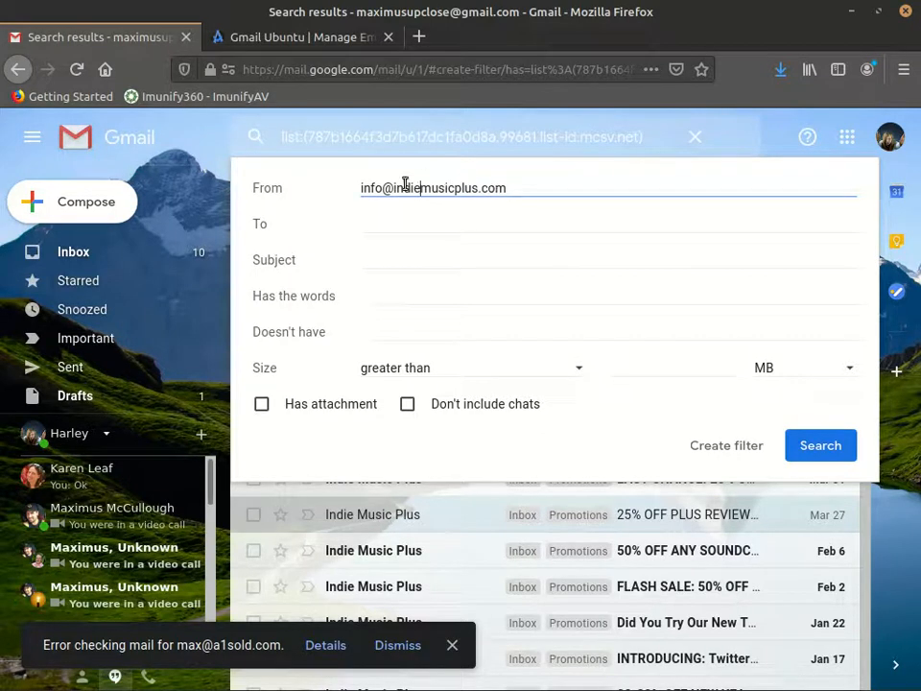
drag(525, 195, 332, 192)
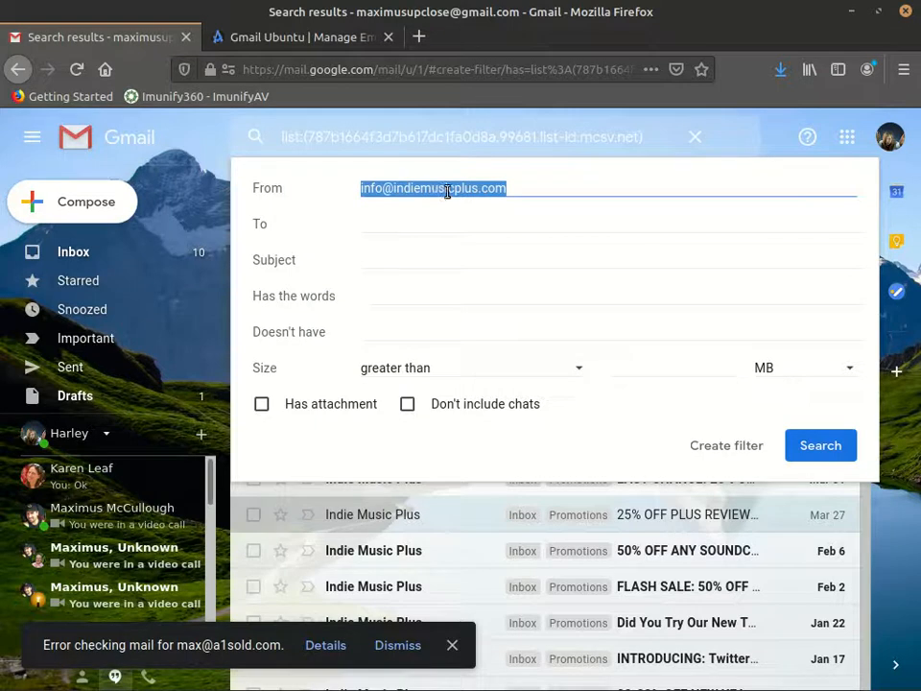
click(712, 449)
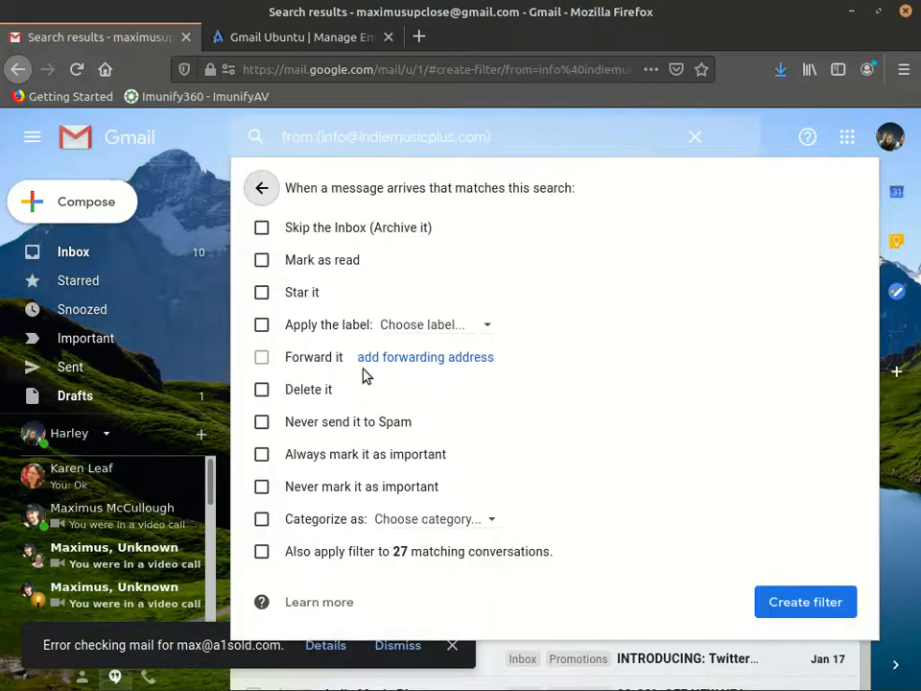
click(262, 389)
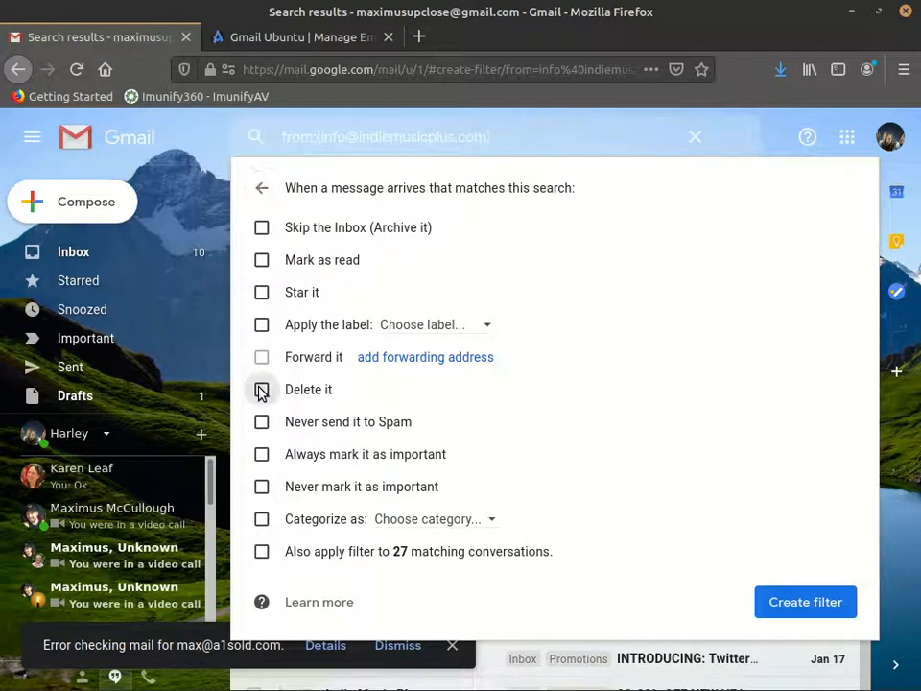
drag(302, 552, 450, 554)
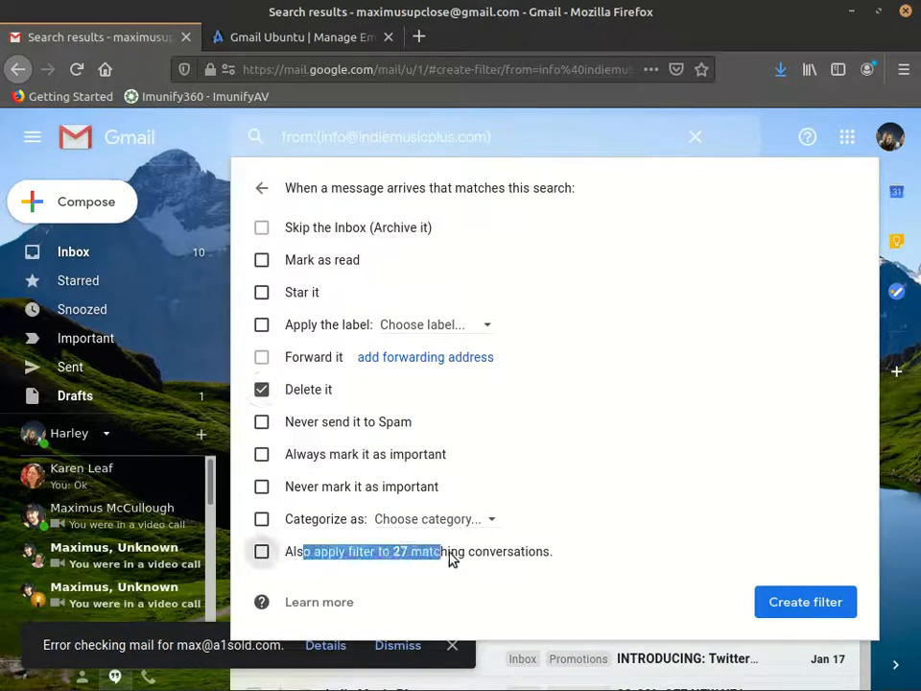
click(262, 553)
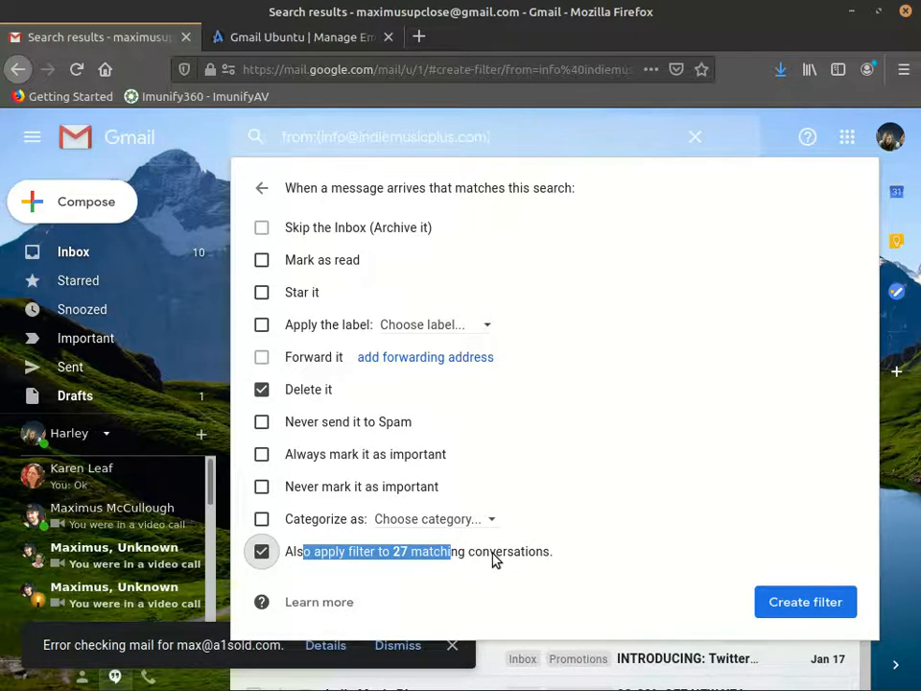
click(802, 601)
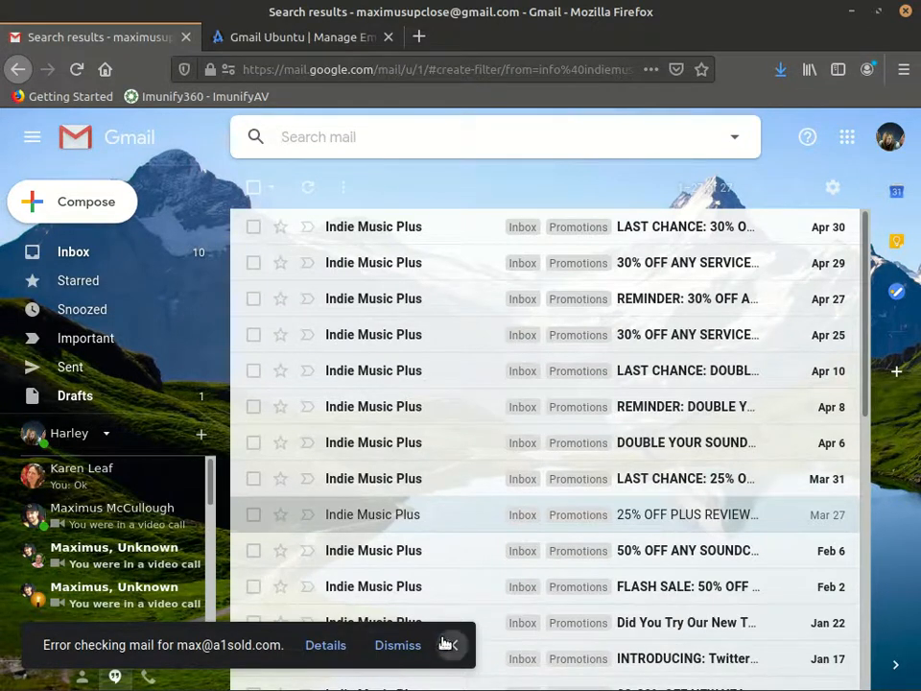
Step: Check the message list and the inbox's Promotions category for Indie Music Plus messages, dismissing the notifications
click(409, 645)
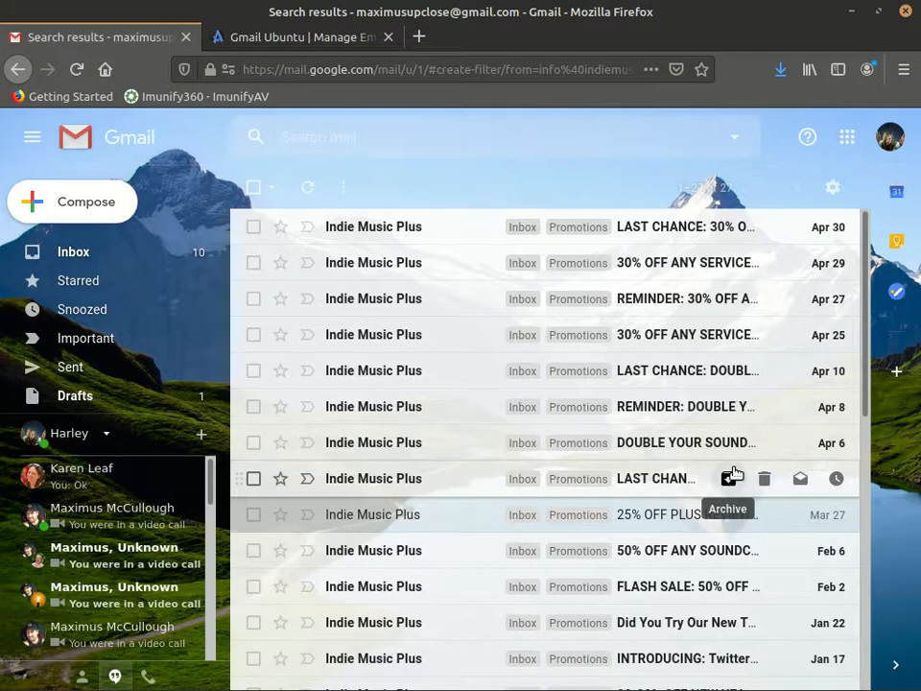
scroll(732, 472, down, 6)
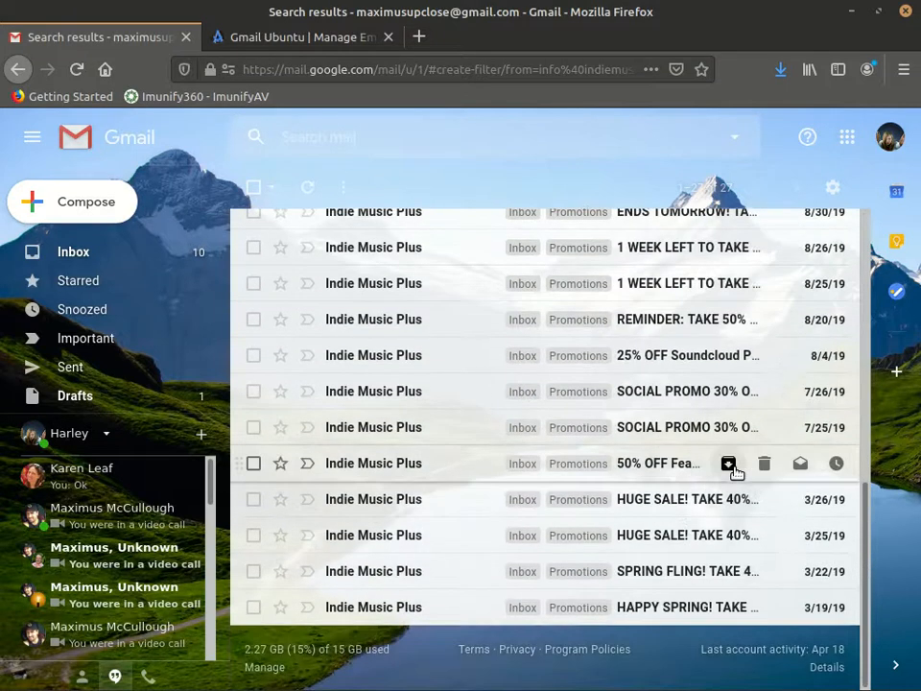
scroll(540, 490, up, 6)
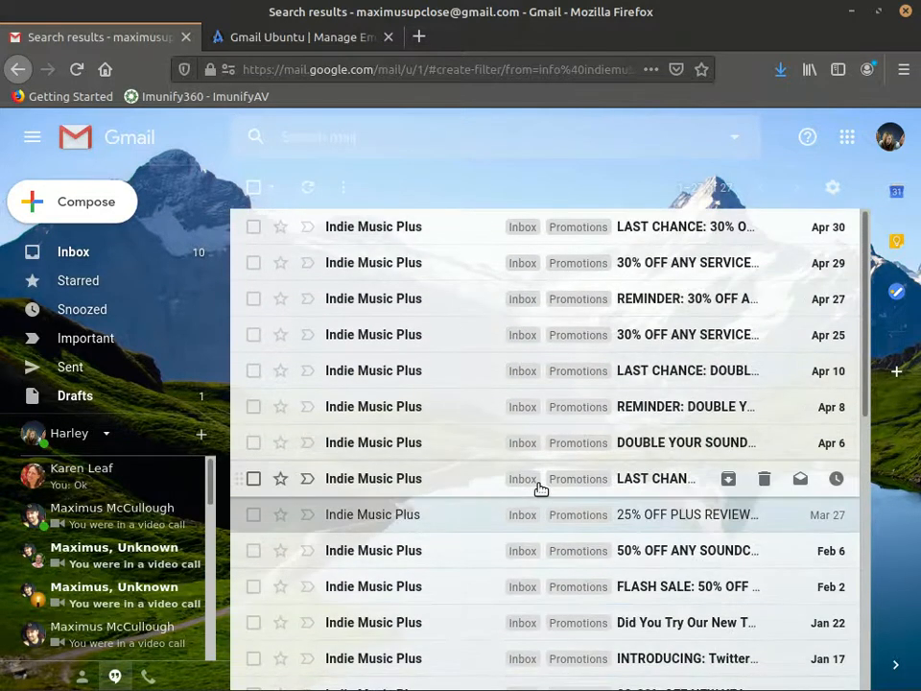
click(72, 253)
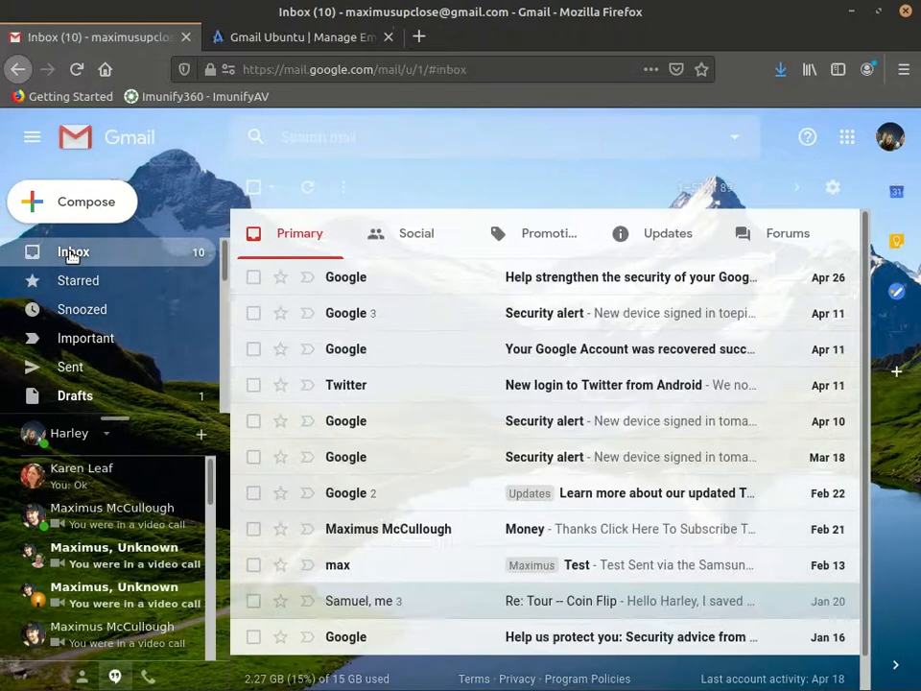
click(561, 245)
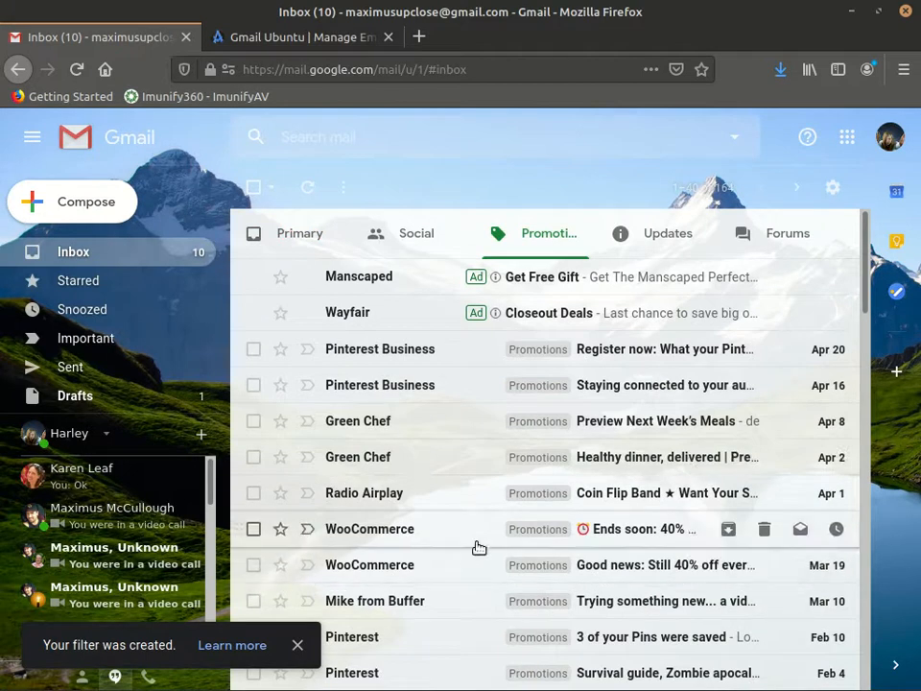
drag(53, 642, 303, 647)
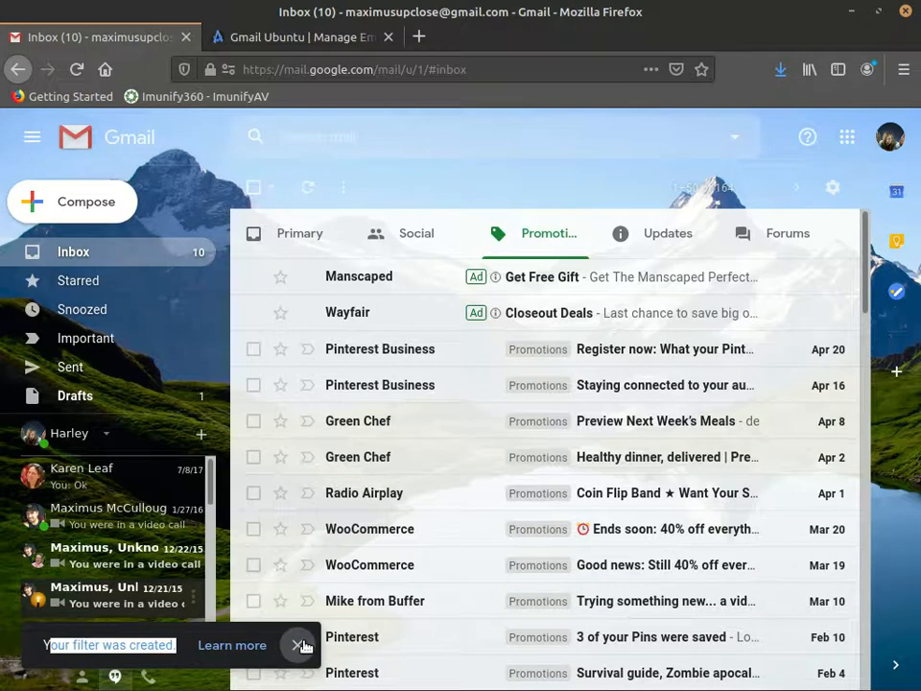
click(299, 645)
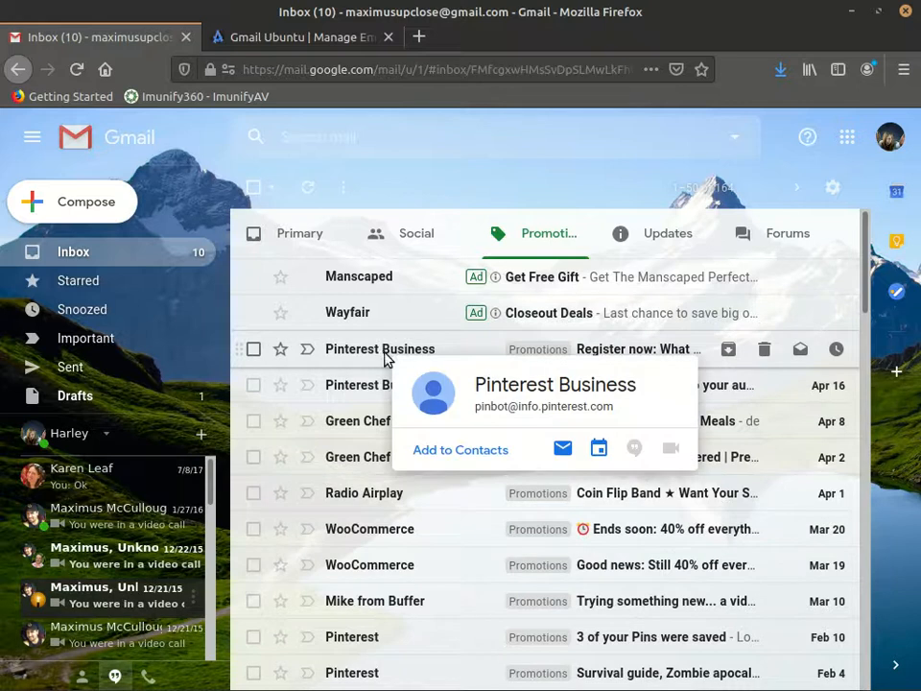
Step: Open the Apr 20 Pinterest Business message, look through its content and return to the inbox
click(387, 356)
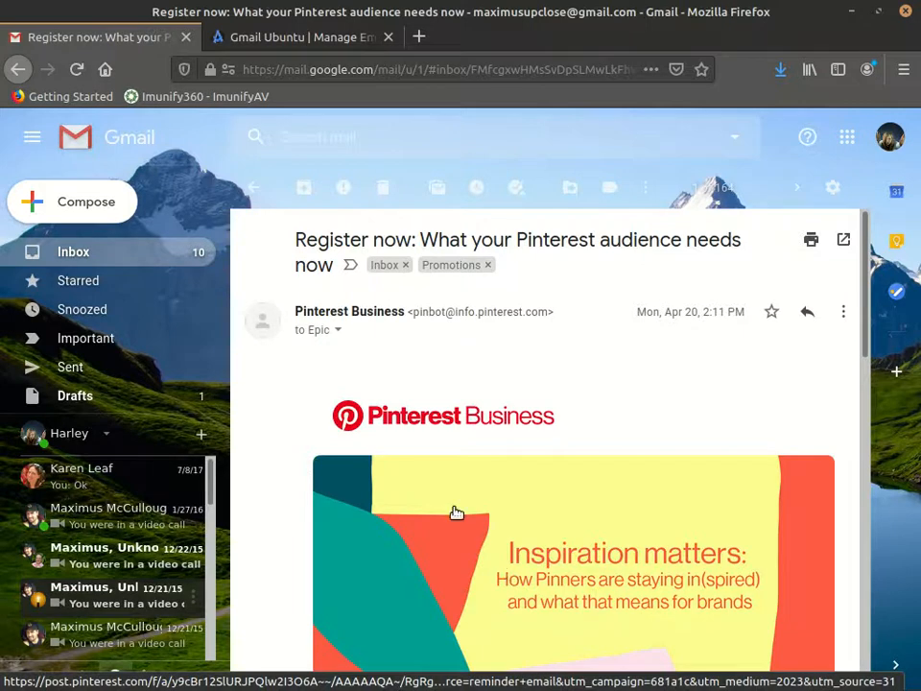
scroll(463, 512, down, 10)
scroll(466, 514, up, 9)
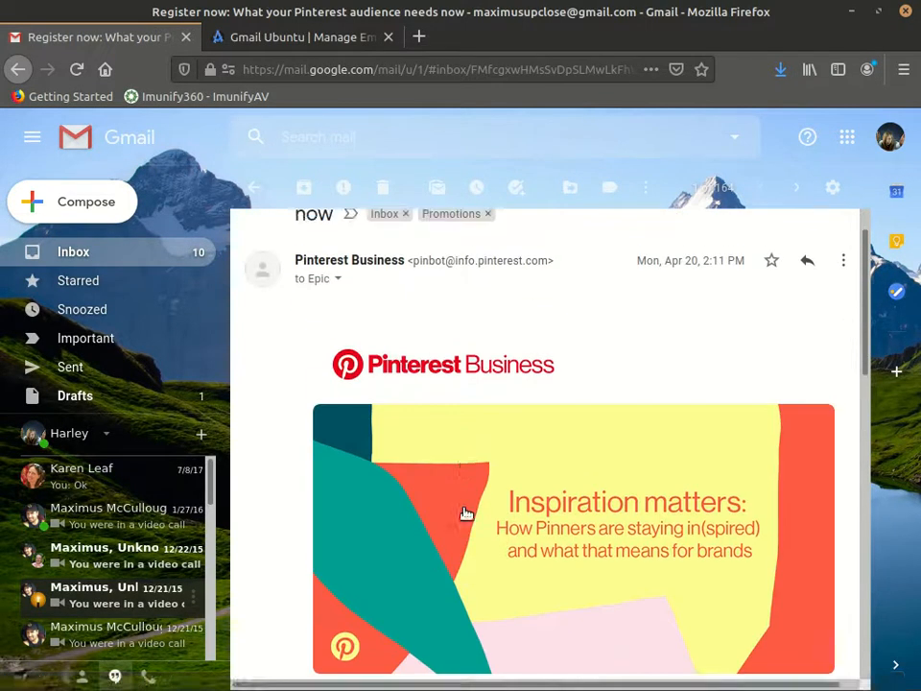
scroll(464, 513, up, 1)
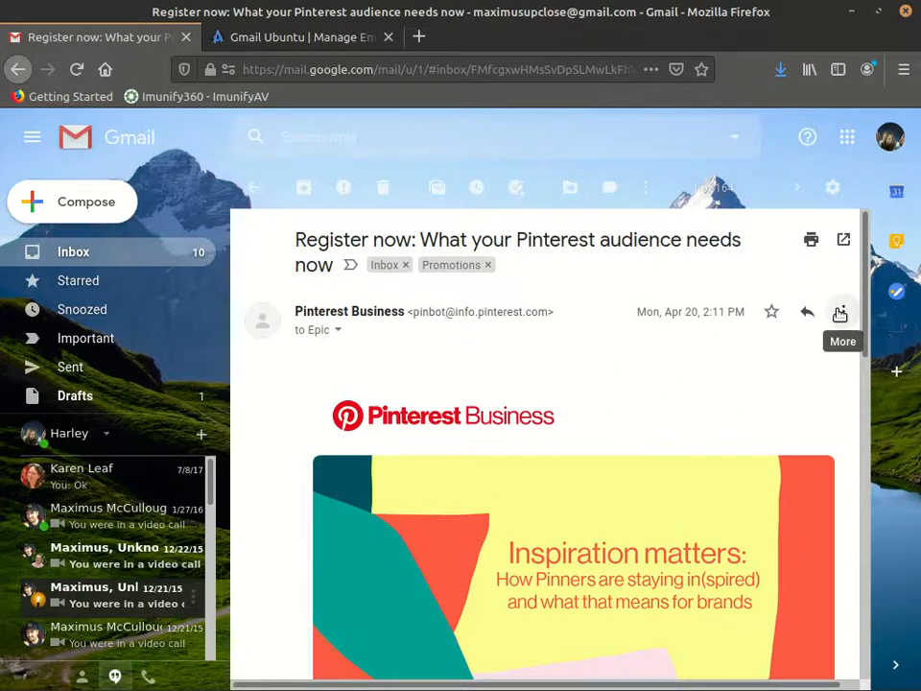
key(a)
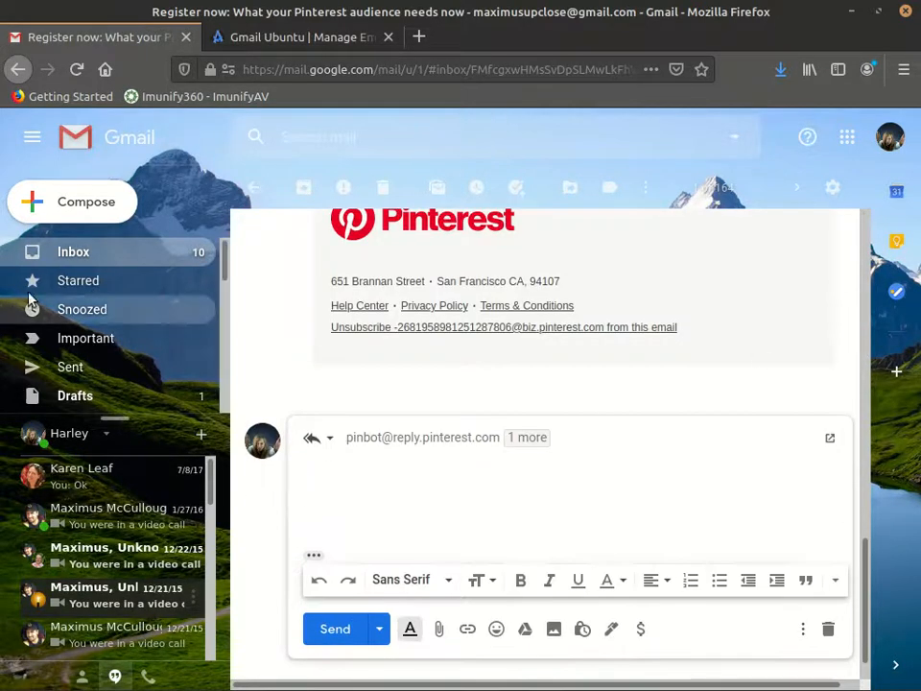
click(71, 252)
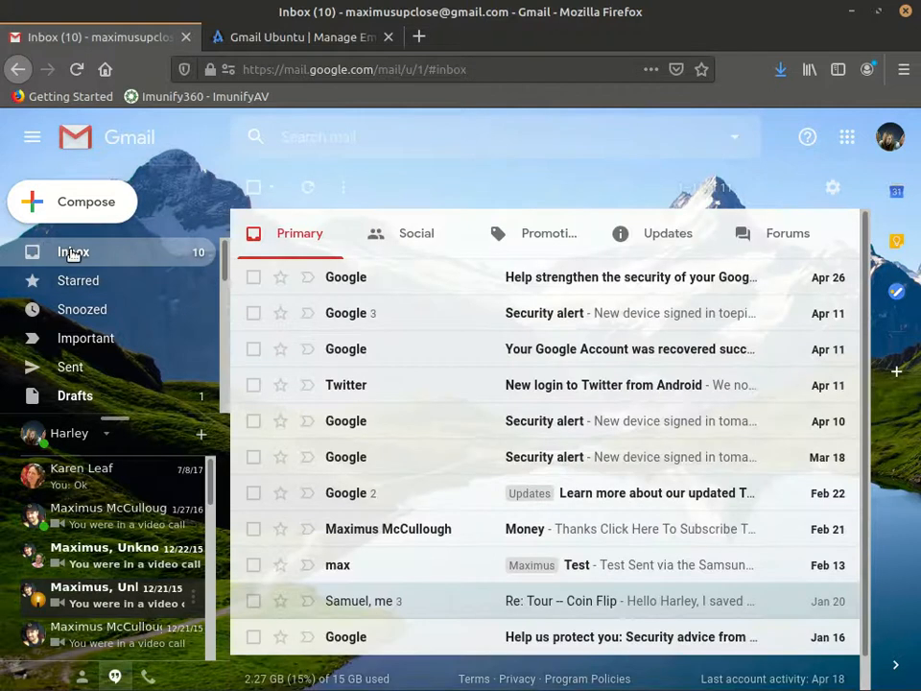
click(518, 235)
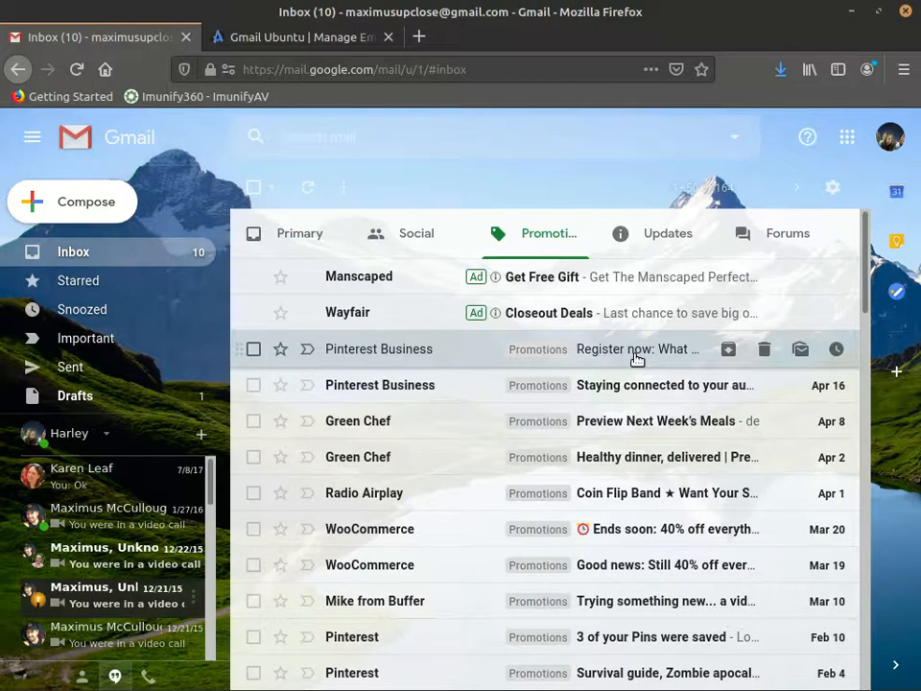
click(646, 361)
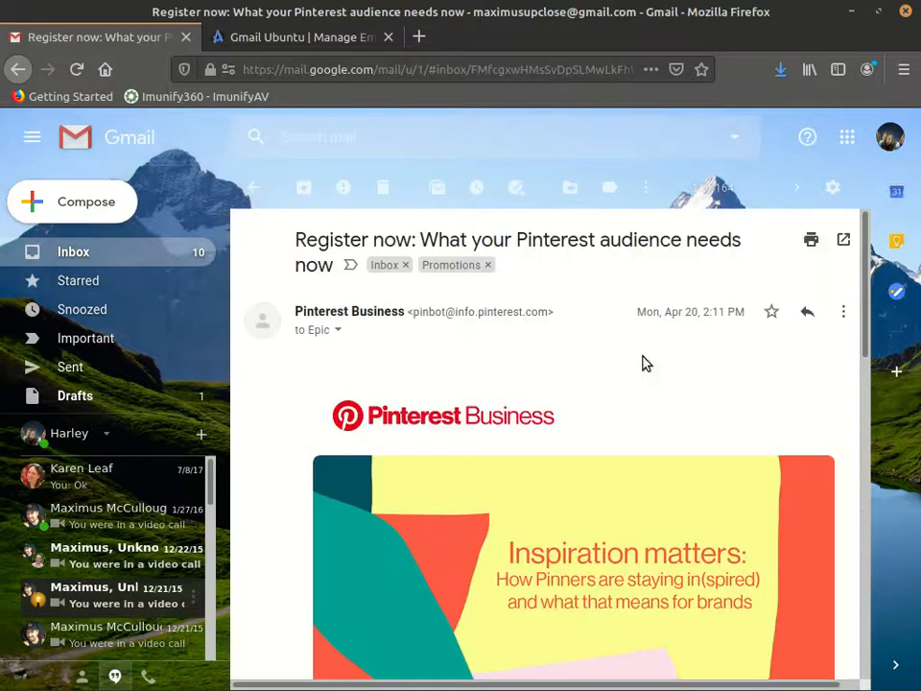
click(843, 313)
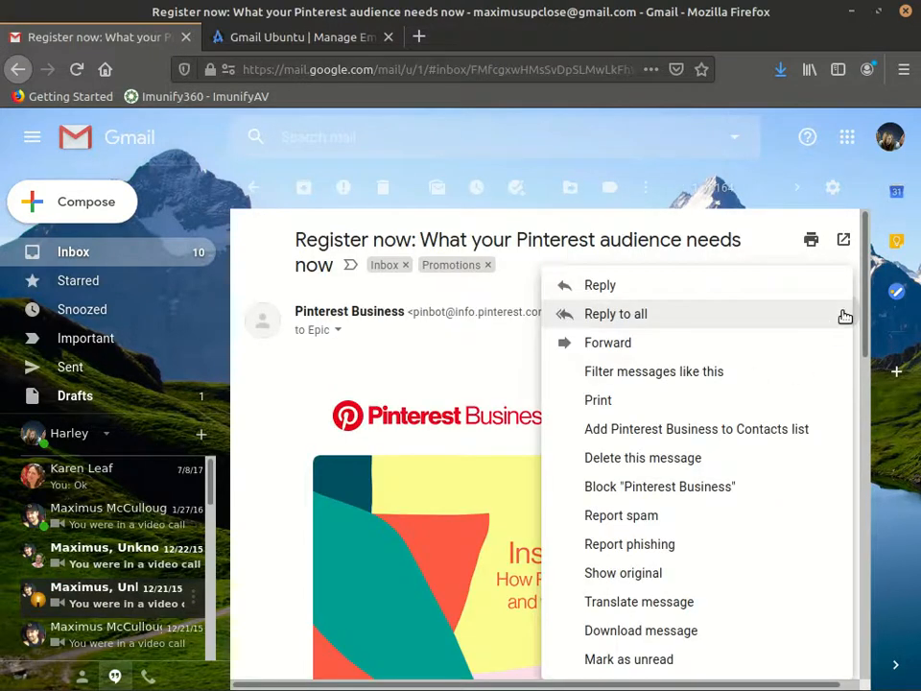
click(686, 380)
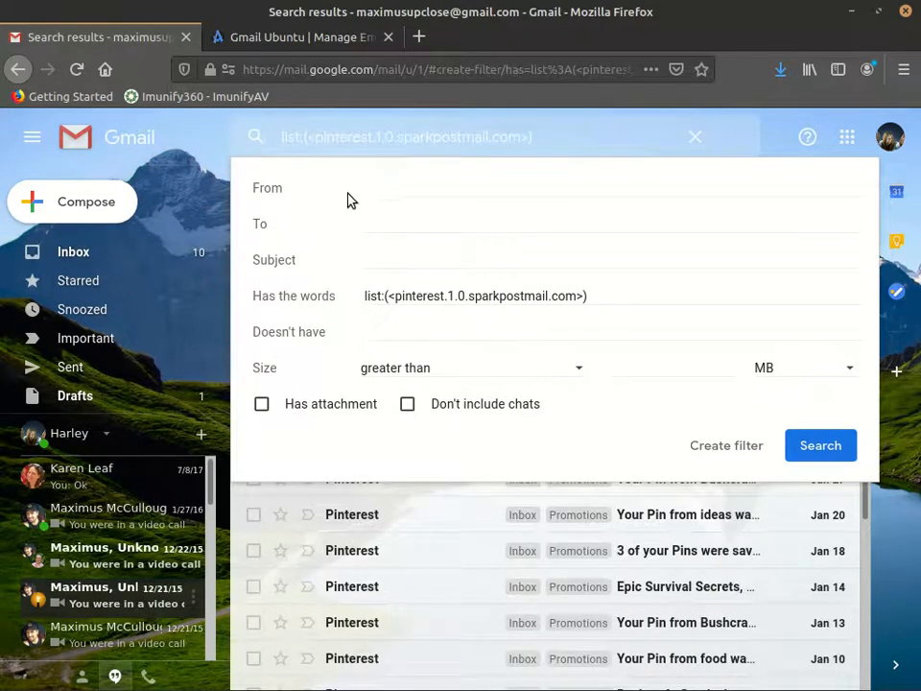
click(485, 194)
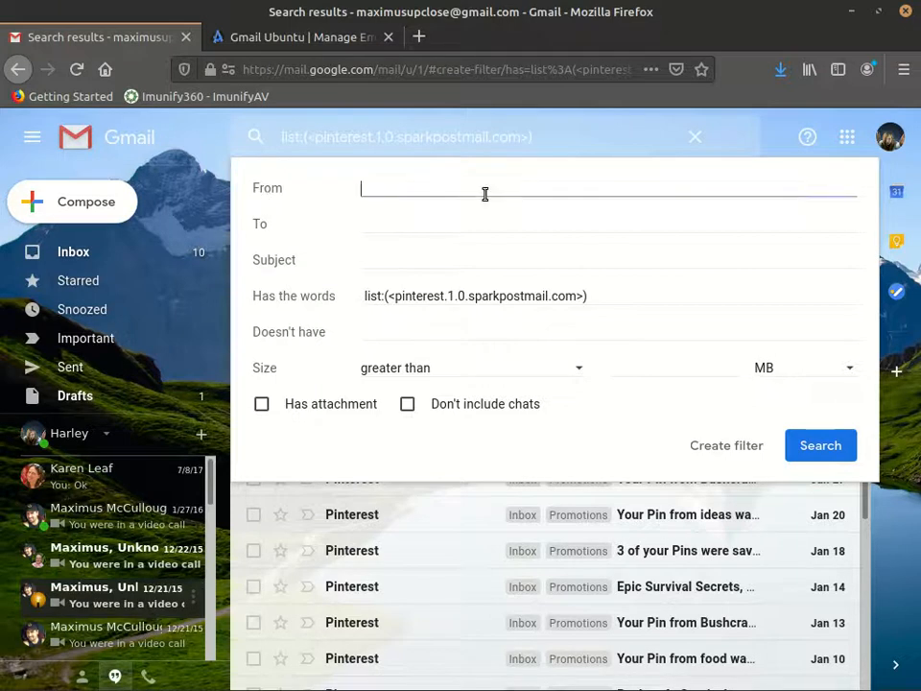
click(481, 303)
drag(617, 297, 284, 297)
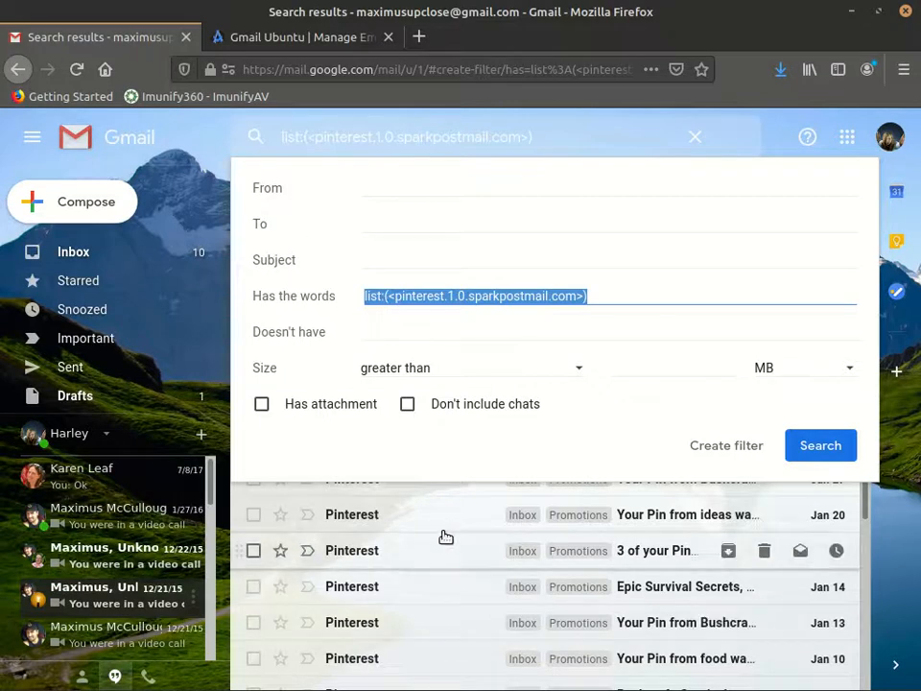
click(907, 475)
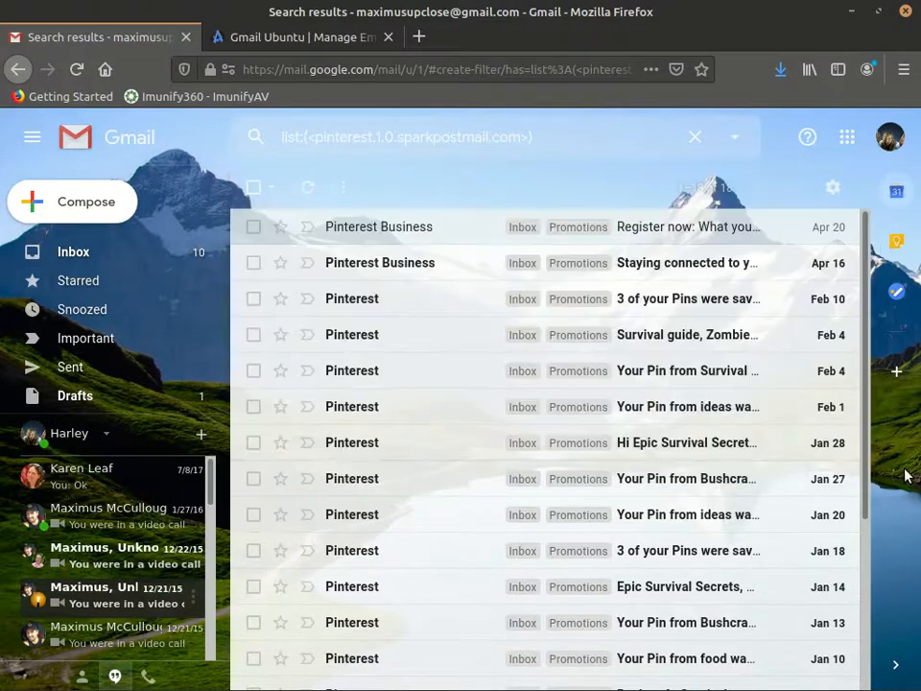
Step: Open the Apr 20 Pinterest Business message from the search results and copy the sender's e-mail address
click(392, 230)
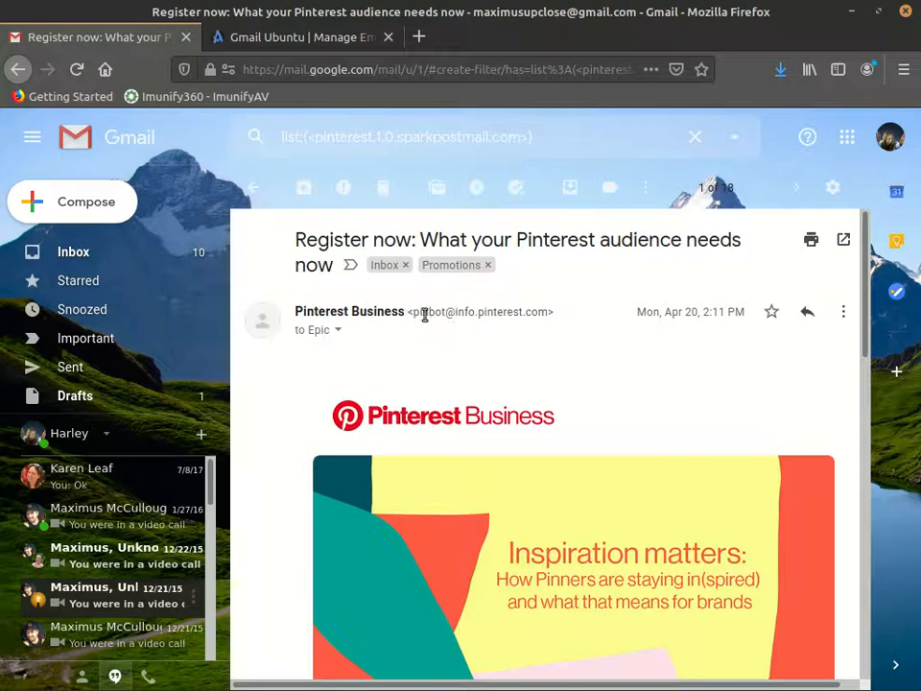
drag(548, 311, 415, 314)
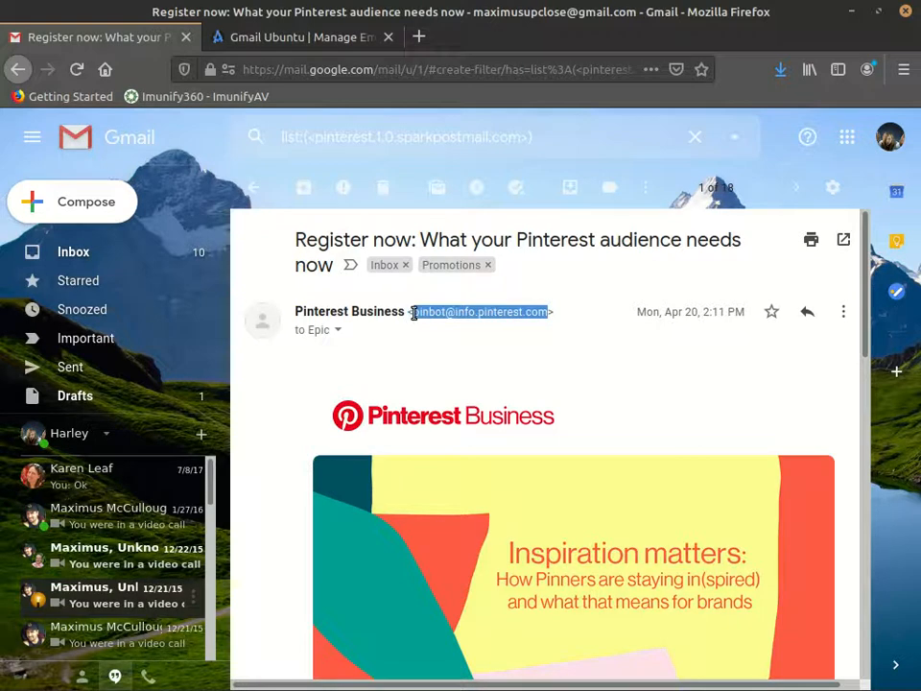
right_click(441, 314)
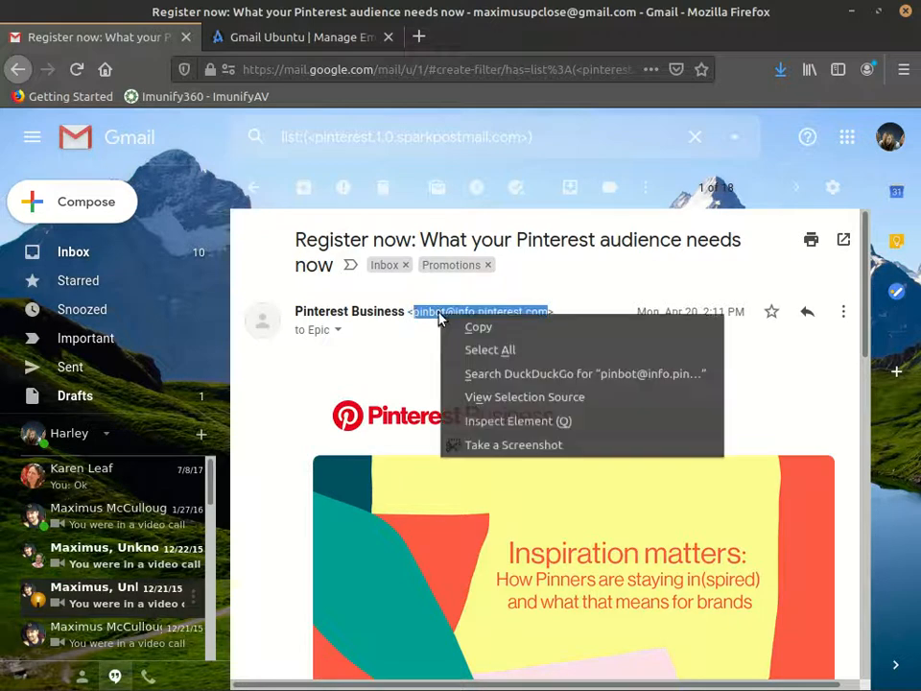
click(505, 331)
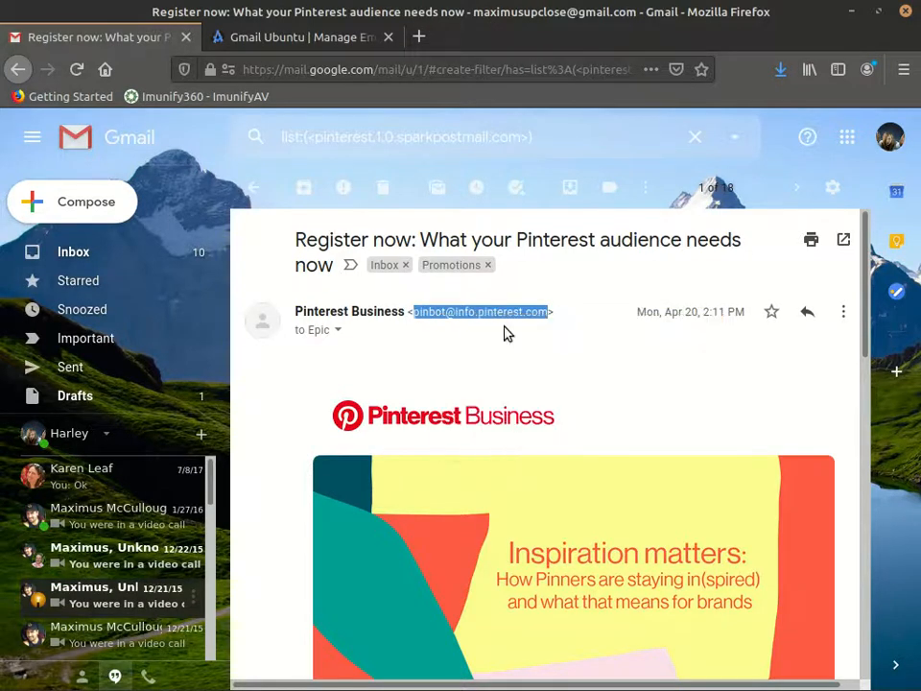
click(849, 314)
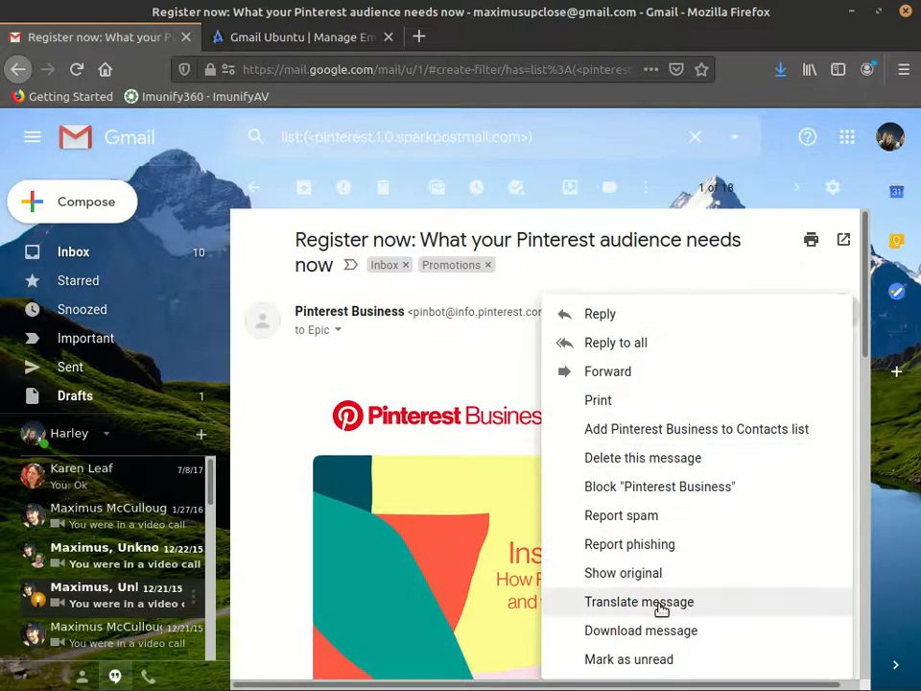
scroll(653, 600, down, 3)
scroll(653, 674, up, 2)
scroll(655, 619, up, 1)
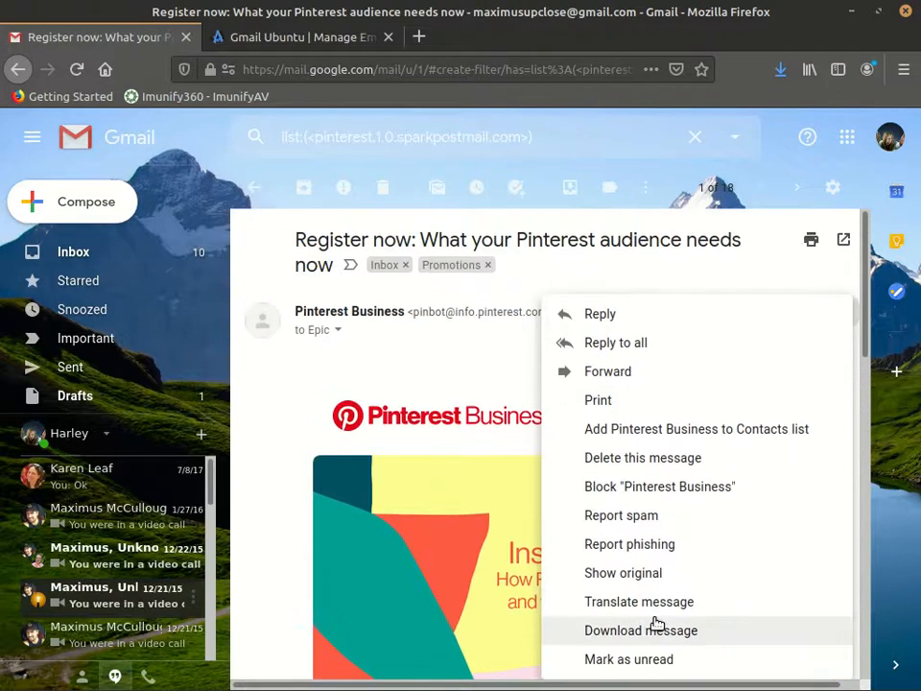
Step: Open the Apr 20 Pinterest Business message from the inbox's Promotions category and start a filter for messages like it
click(72, 251)
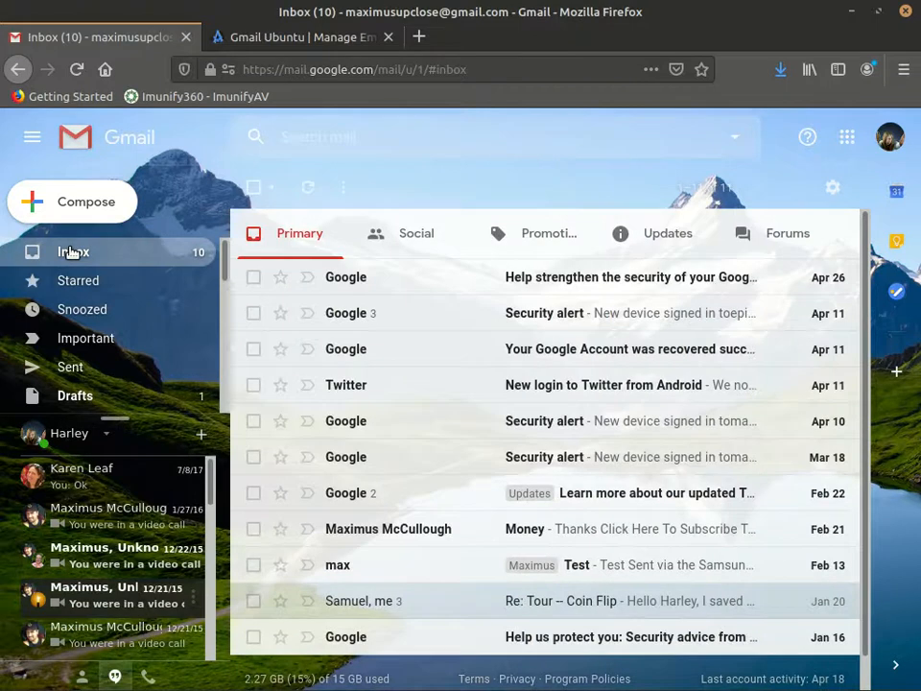
click(563, 242)
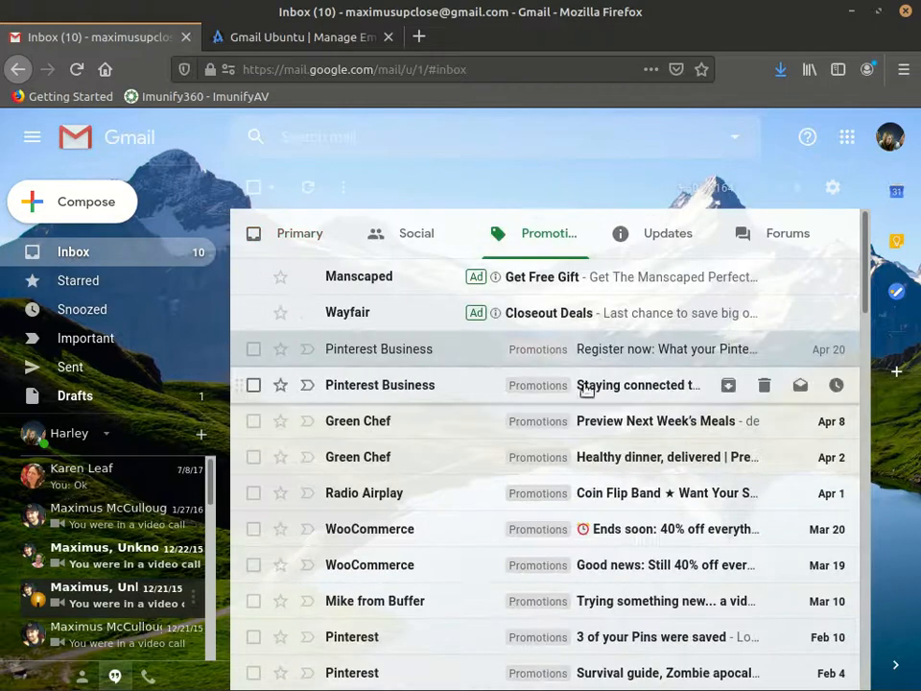
click(619, 362)
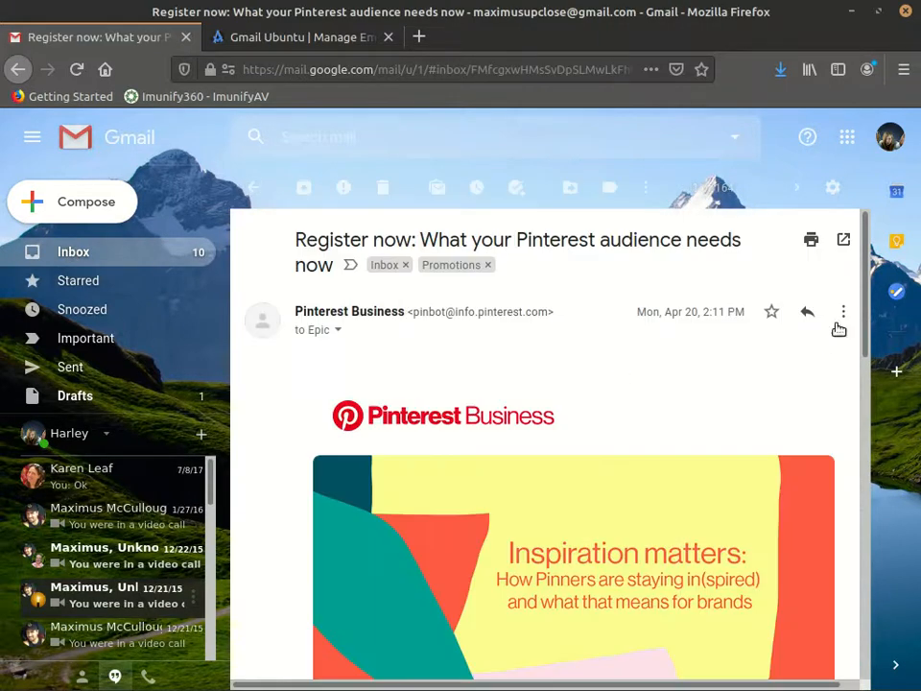
click(846, 318)
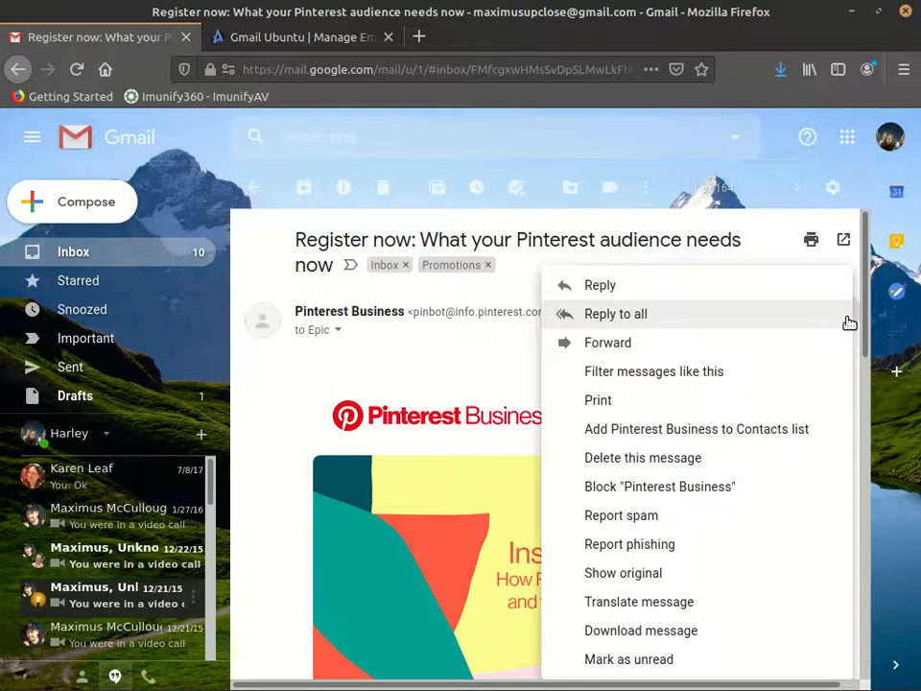
click(681, 382)
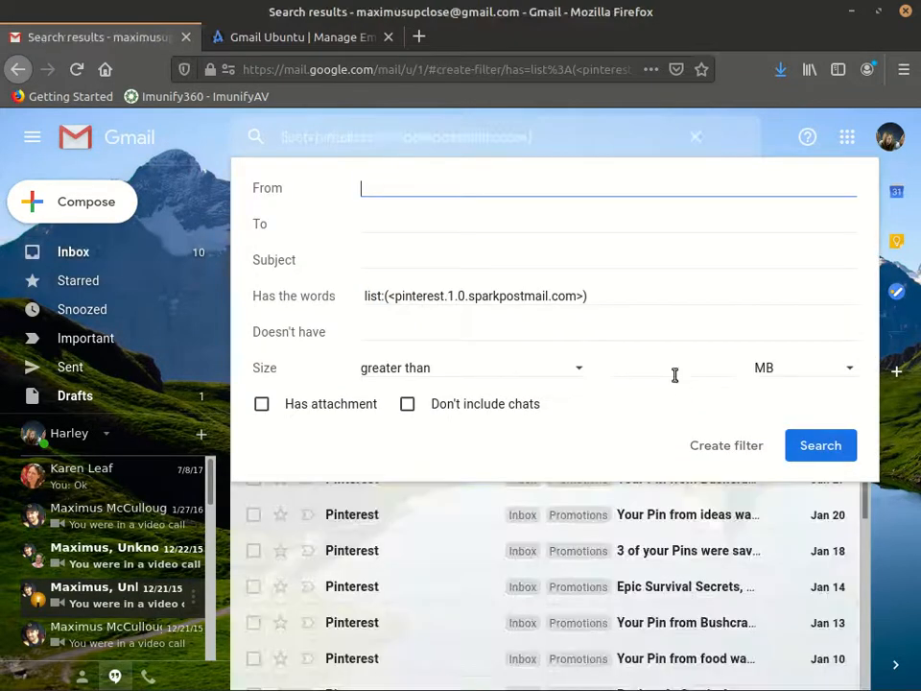
Step: Paste the copied sender address as the filter's From criterion and clear the Has the words criterion
right_click(392, 190)
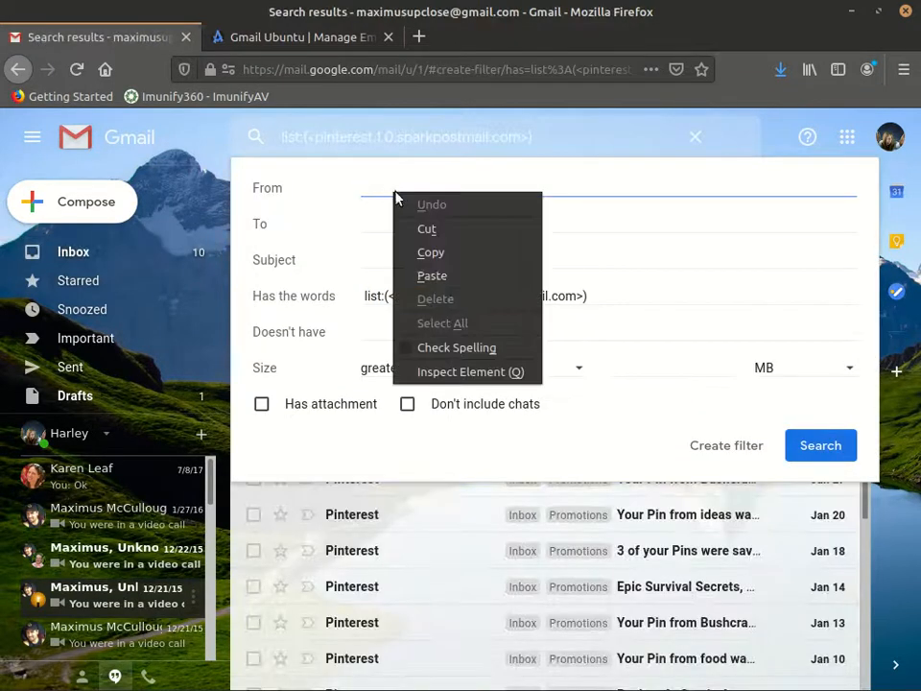
click(455, 276)
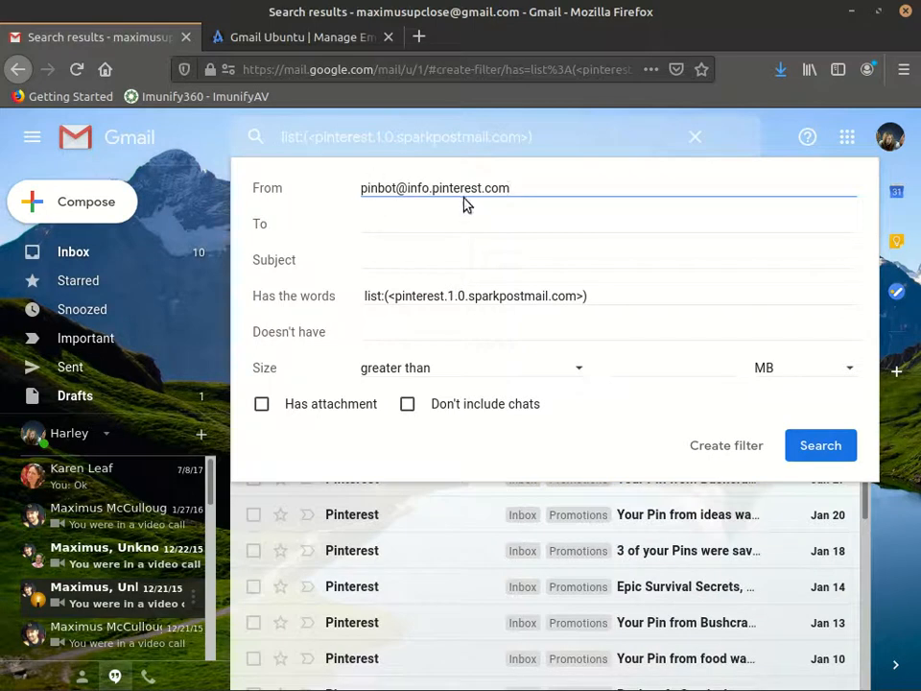
click(412, 297)
drag(606, 292, 314, 293)
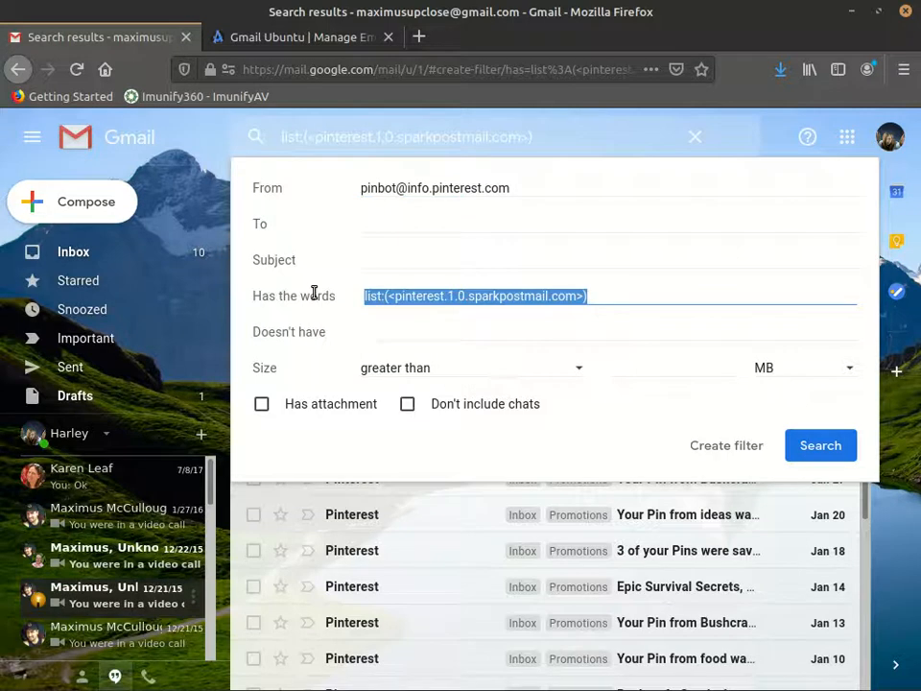
key(BackSpace)
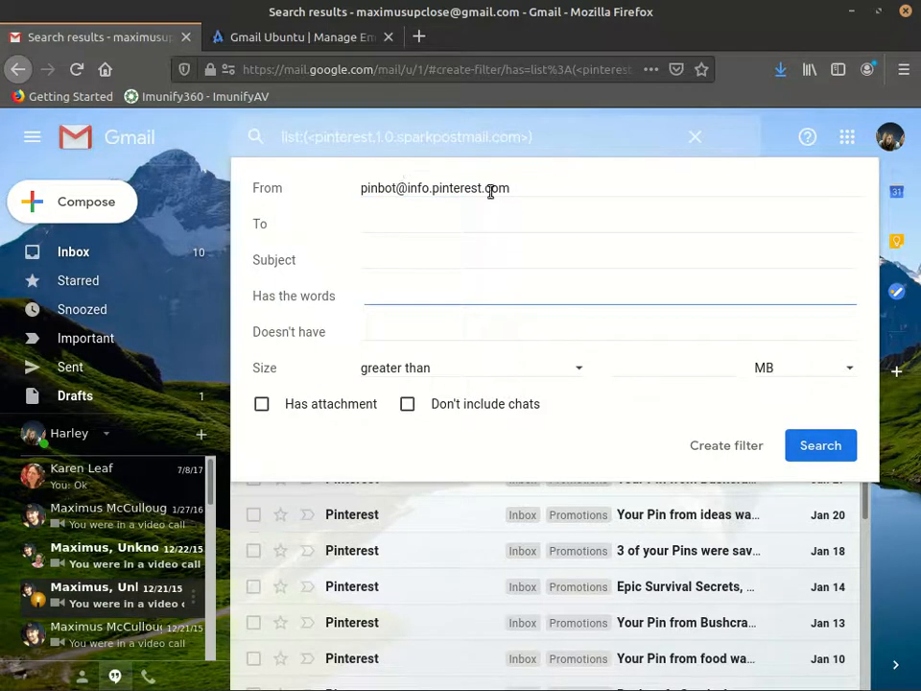
drag(520, 189, 430, 189)
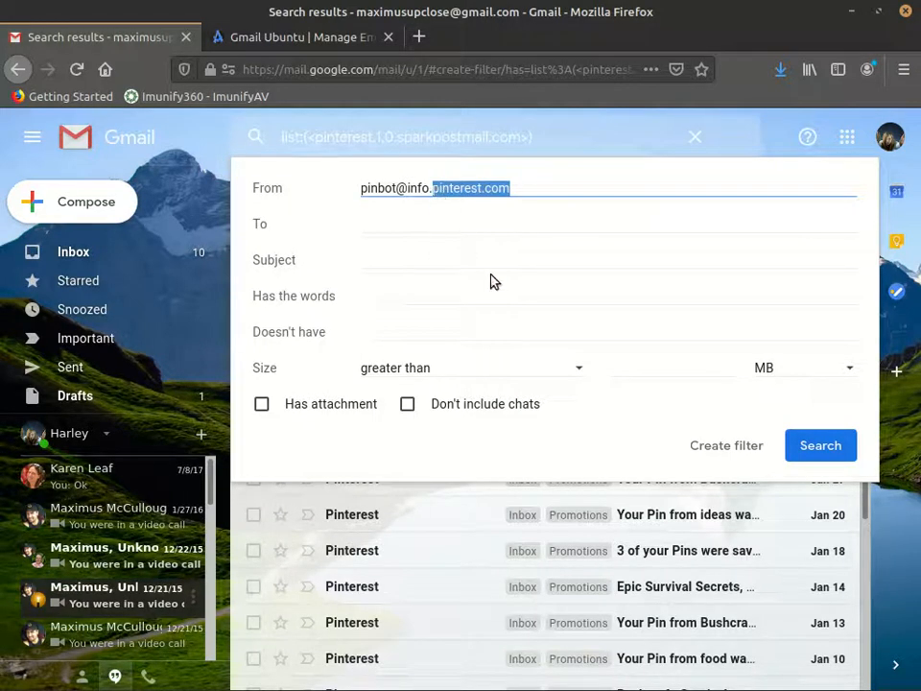
Step: Create the Pinterest Business filter with Delete it enabled and also applied to the matching conversations
click(734, 453)
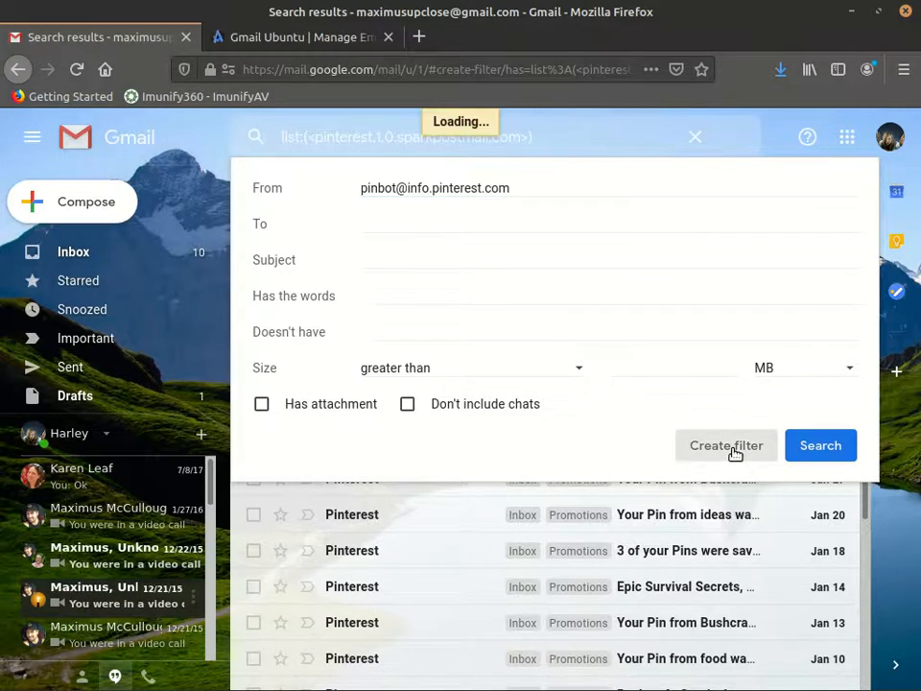
click(261, 389)
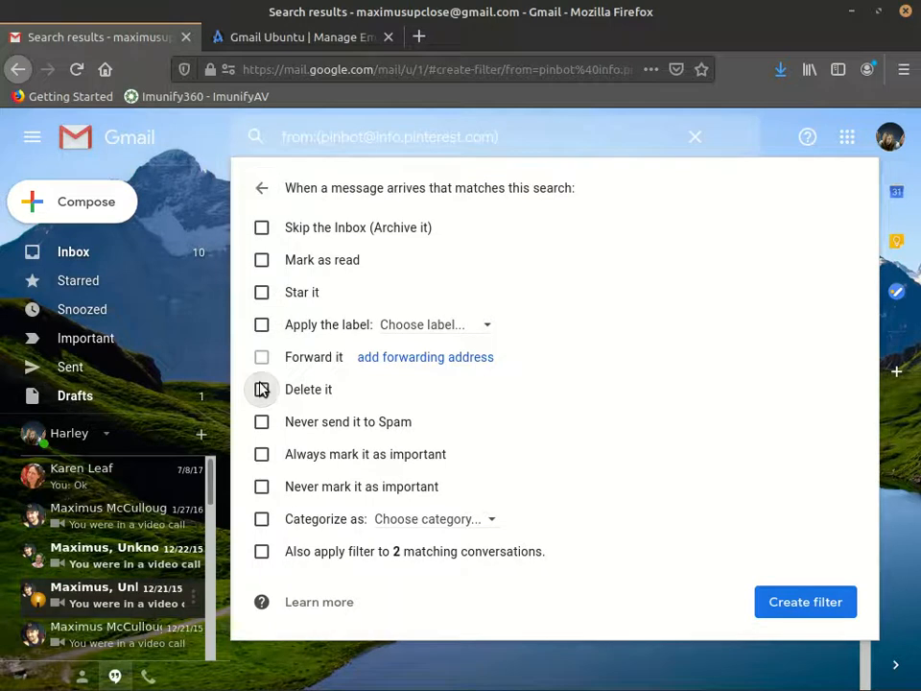
click(261, 552)
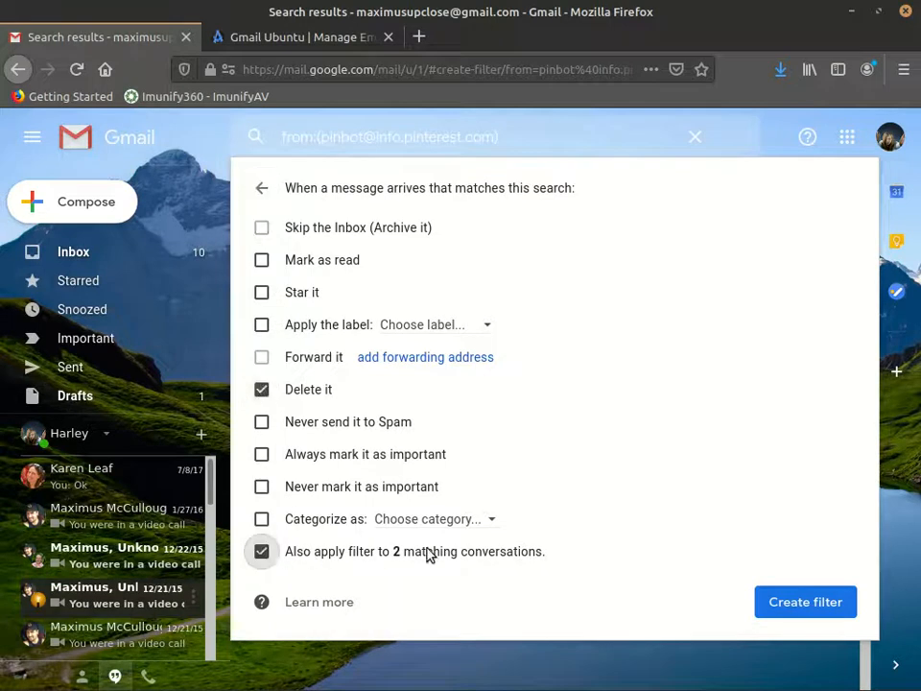
click(827, 603)
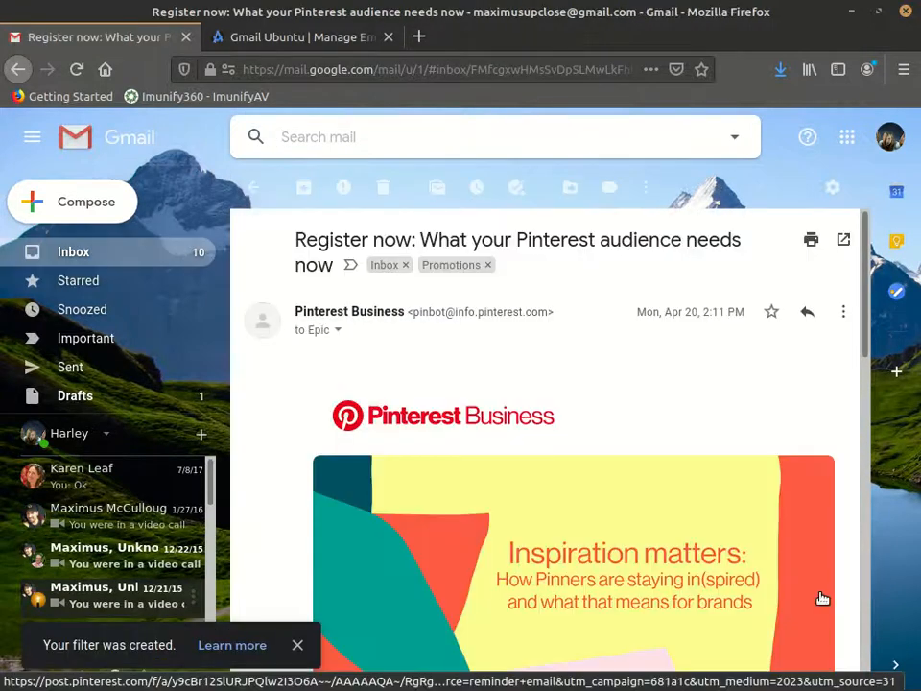
Step: Look through the inbox's Promotions category for Pinterest Business messages and other promotional senders
click(70, 263)
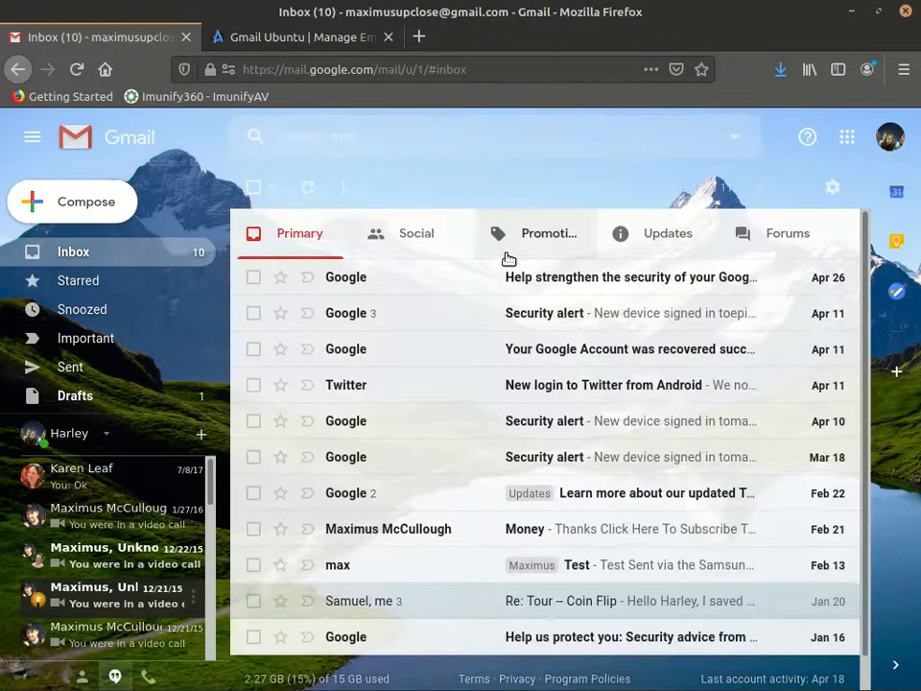
click(549, 234)
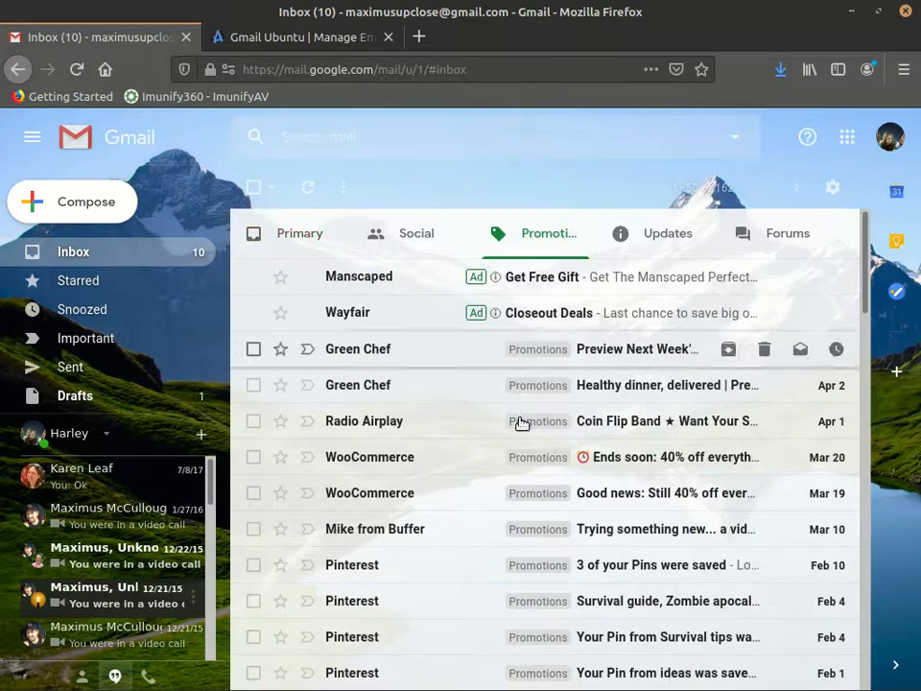
scroll(504, 538, down, 5)
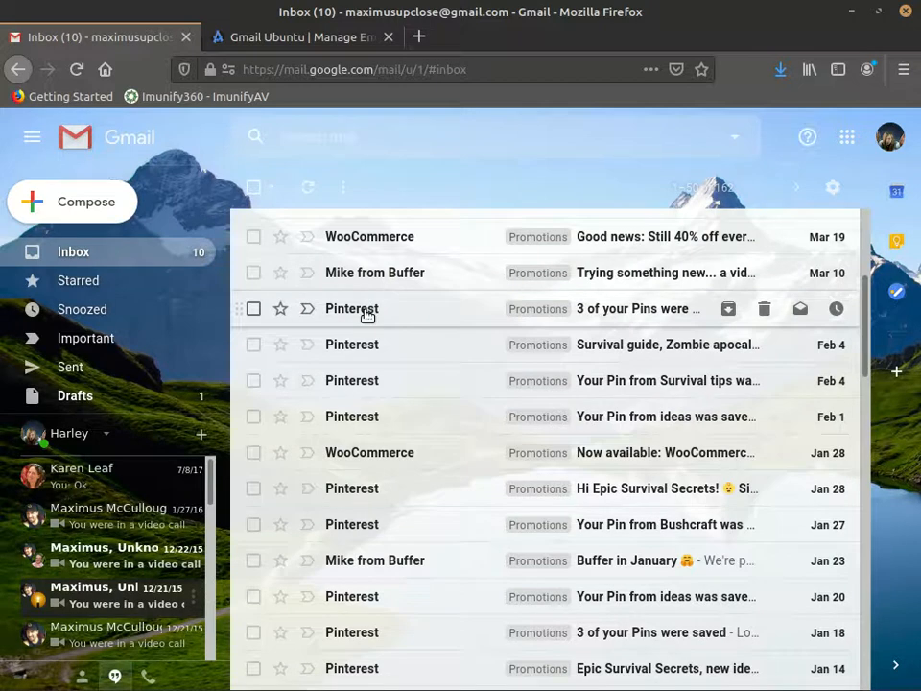
mouse_move(367, 315)
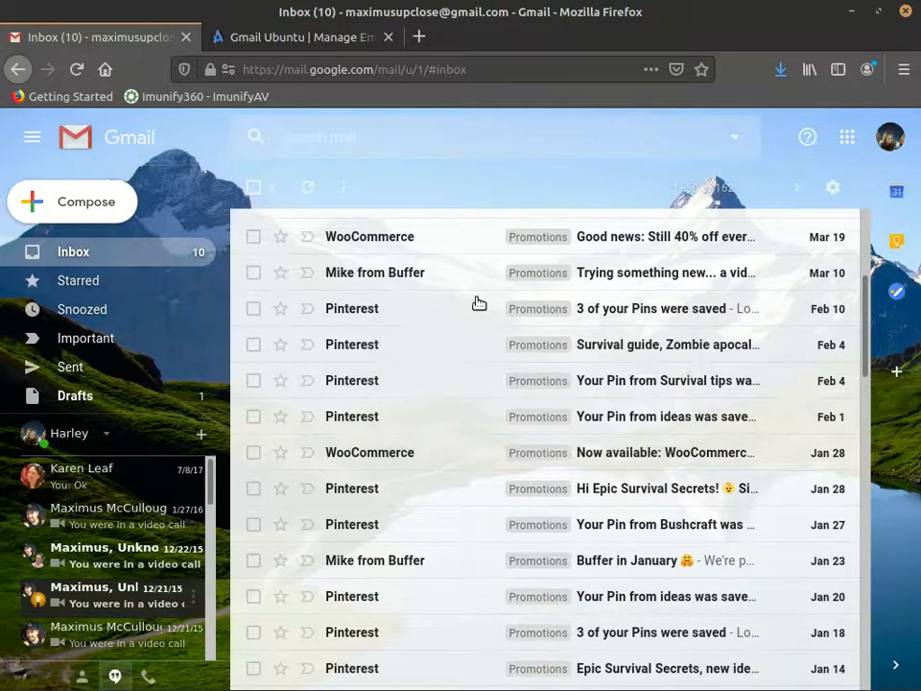
scroll(485, 420, up, 3)
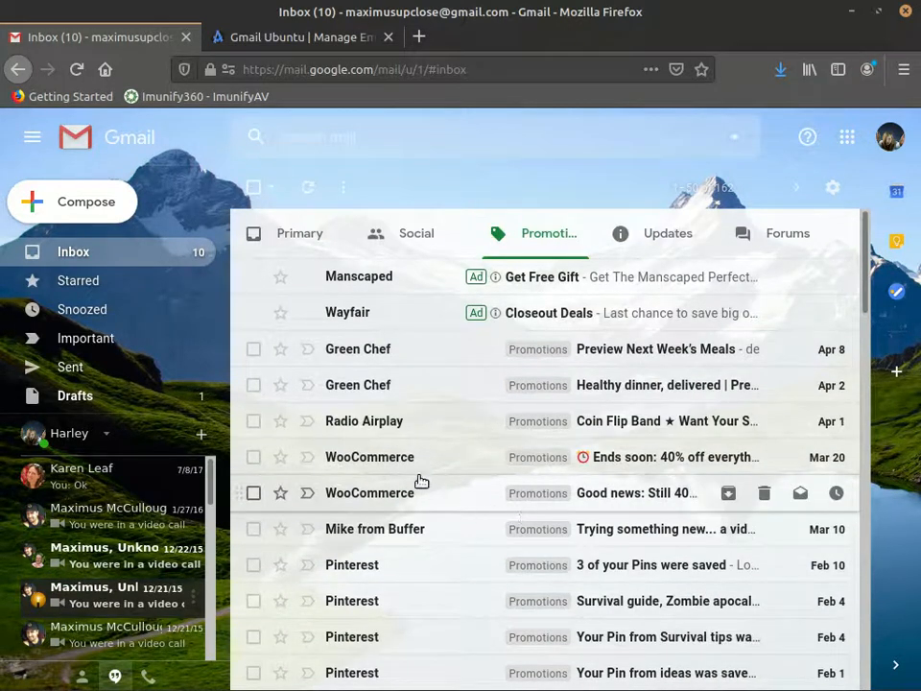
scroll(530, 537, down, 3)
scroll(526, 552, down, 9)
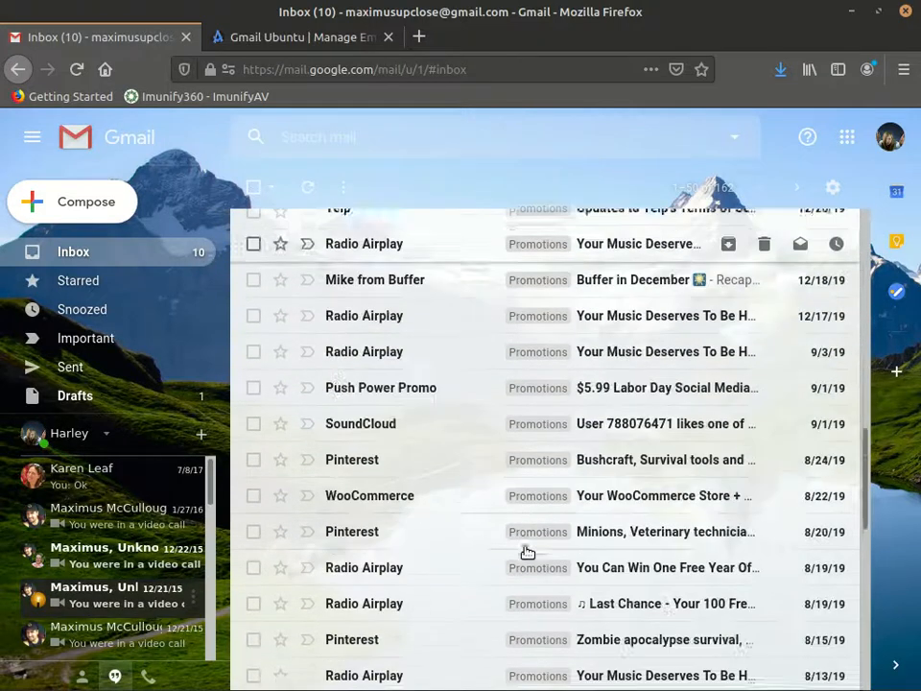
scroll(527, 552, down, 3)
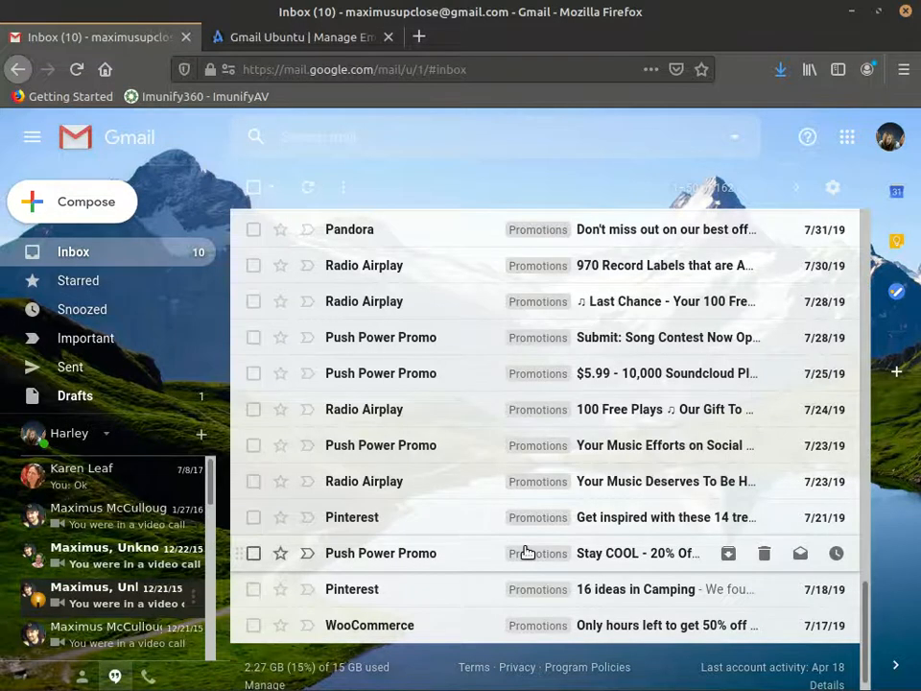
scroll(527, 552, up, 12)
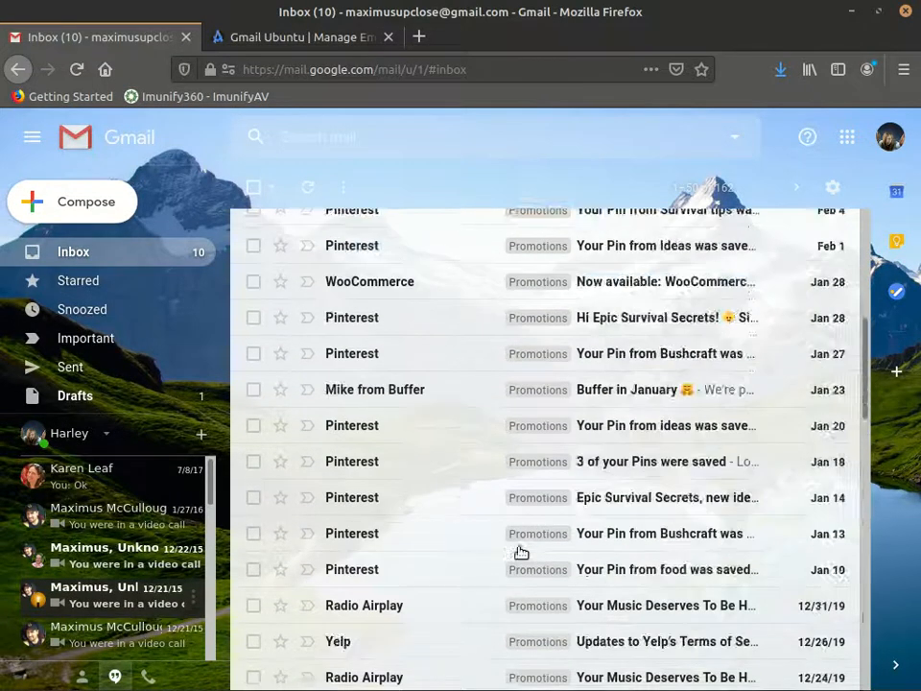
scroll(447, 475, up, 2)
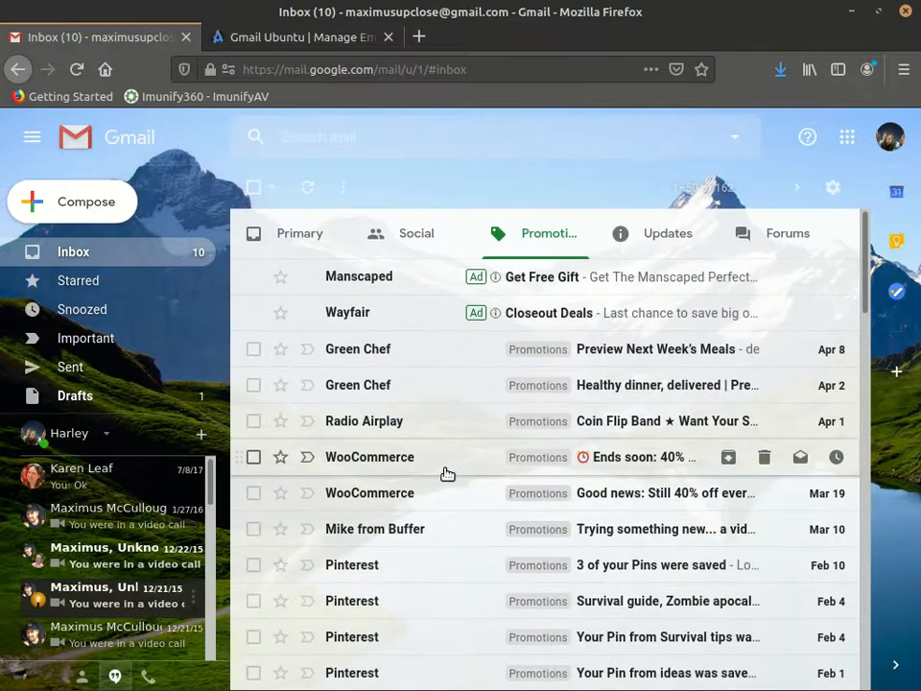
Step: Select all conversations on the Promotions page and start a filter for messages like these
click(253, 188)
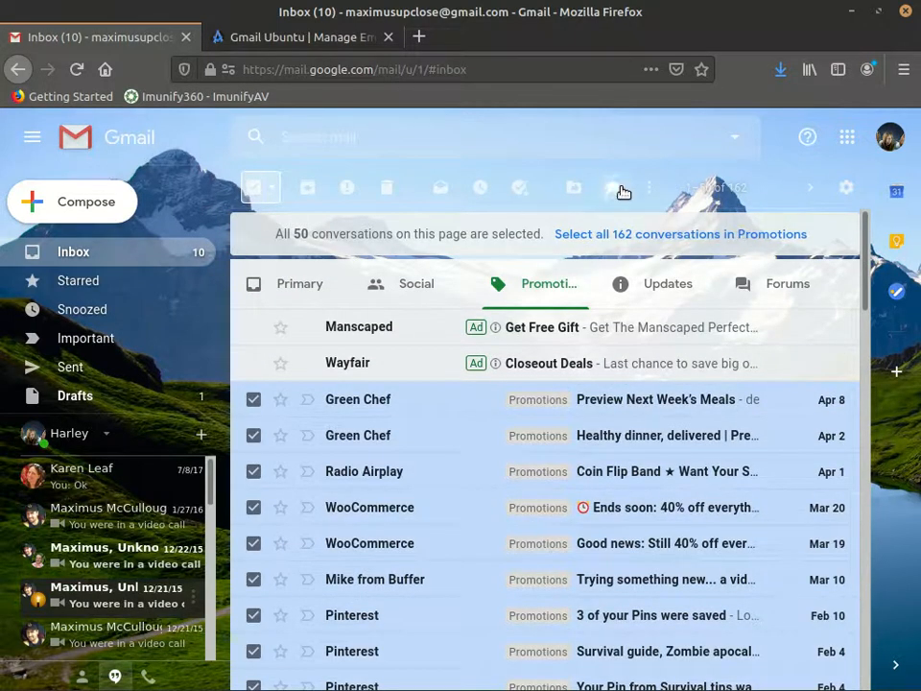
click(650, 190)
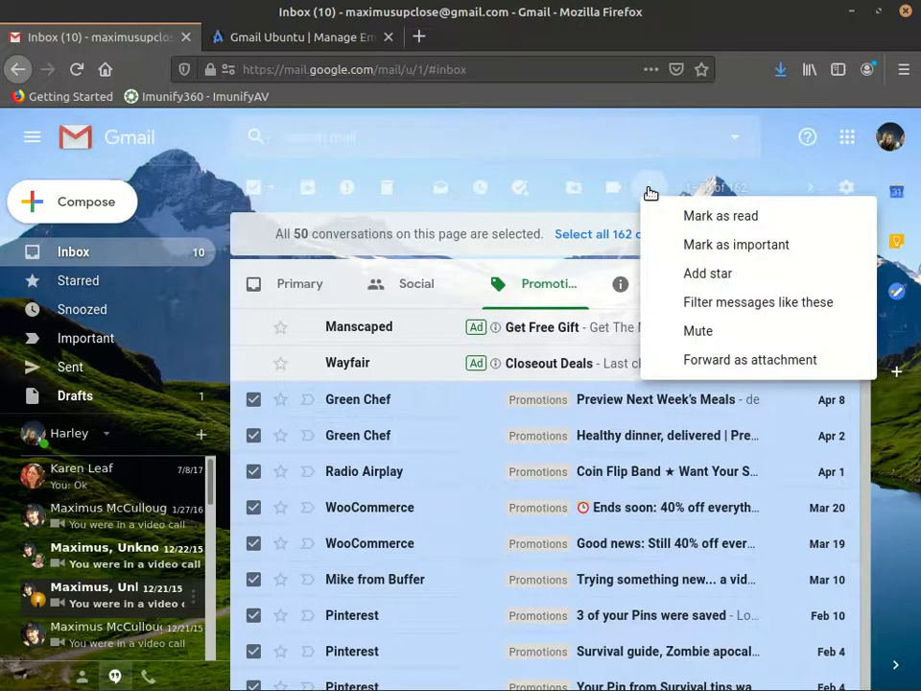
click(709, 305)
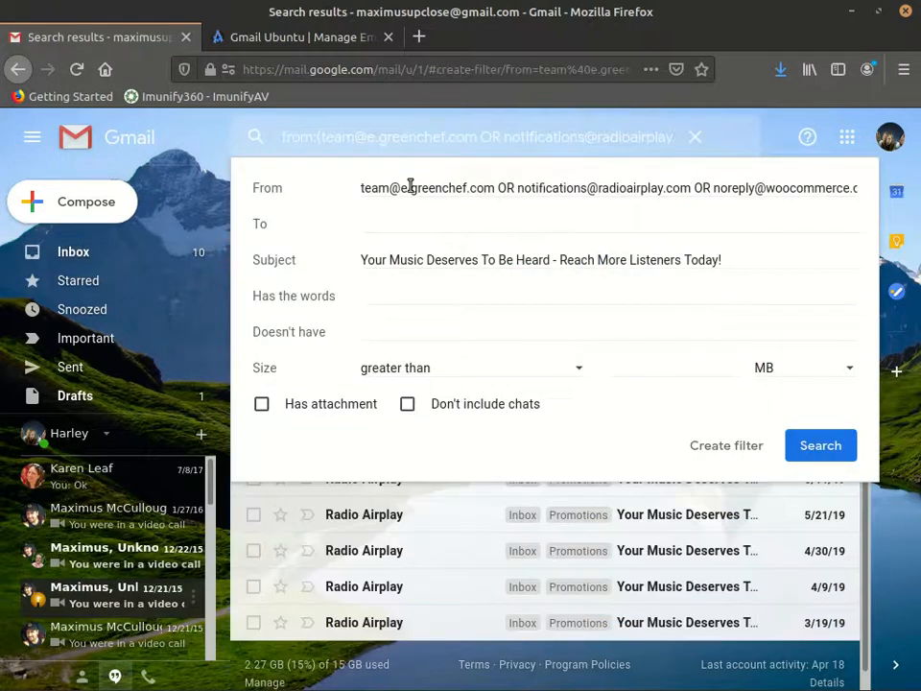
Step: Review the OR-separated sender addresses in the filter's From criterion and clear the Subject criterion
drag(386, 190, 876, 191)
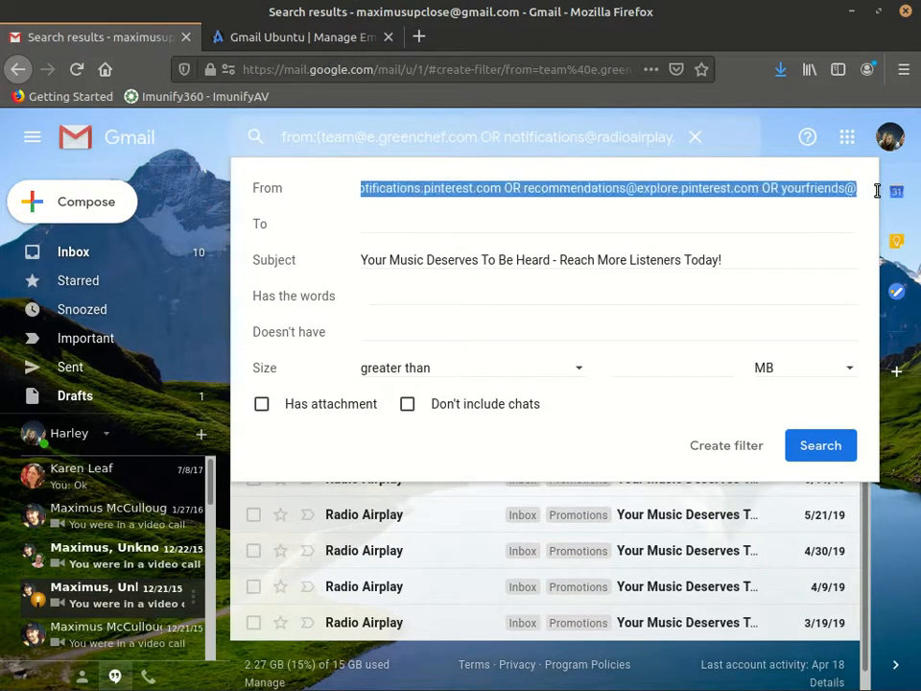
click(499, 192)
drag(517, 188, 507, 189)
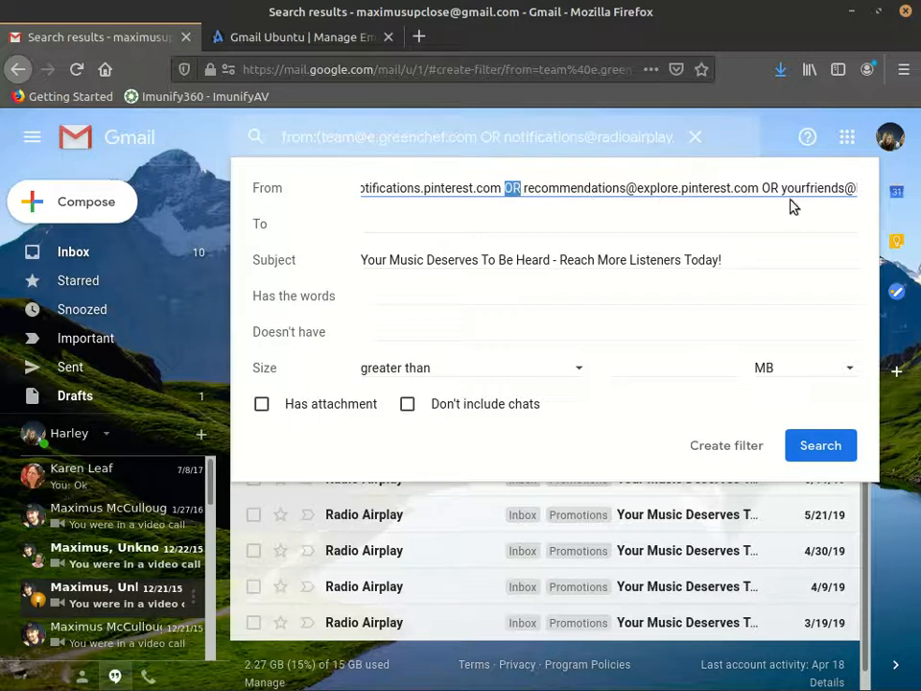
drag(763, 188, 783, 188)
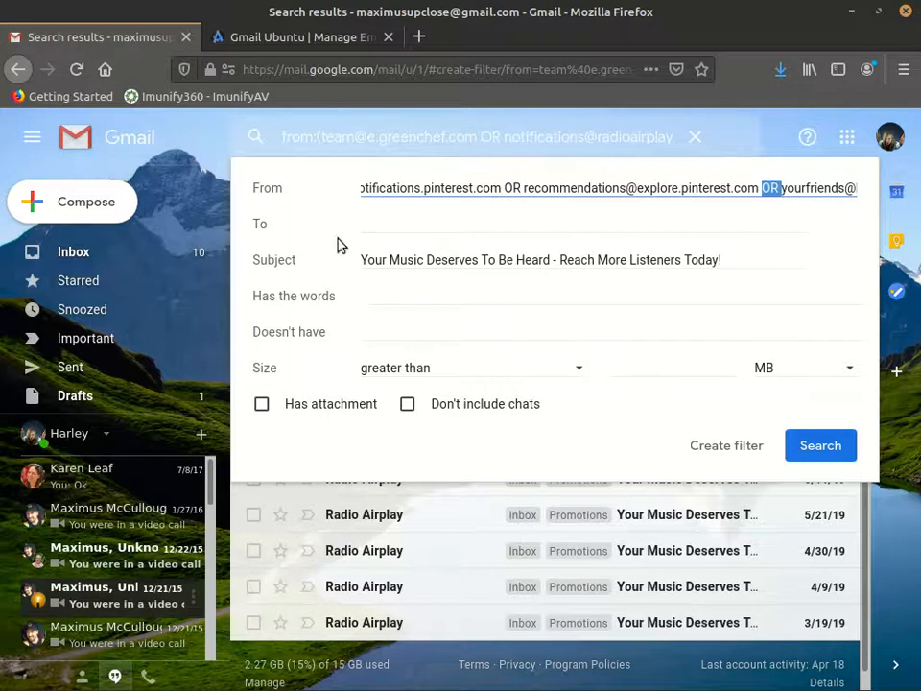
click(519, 262)
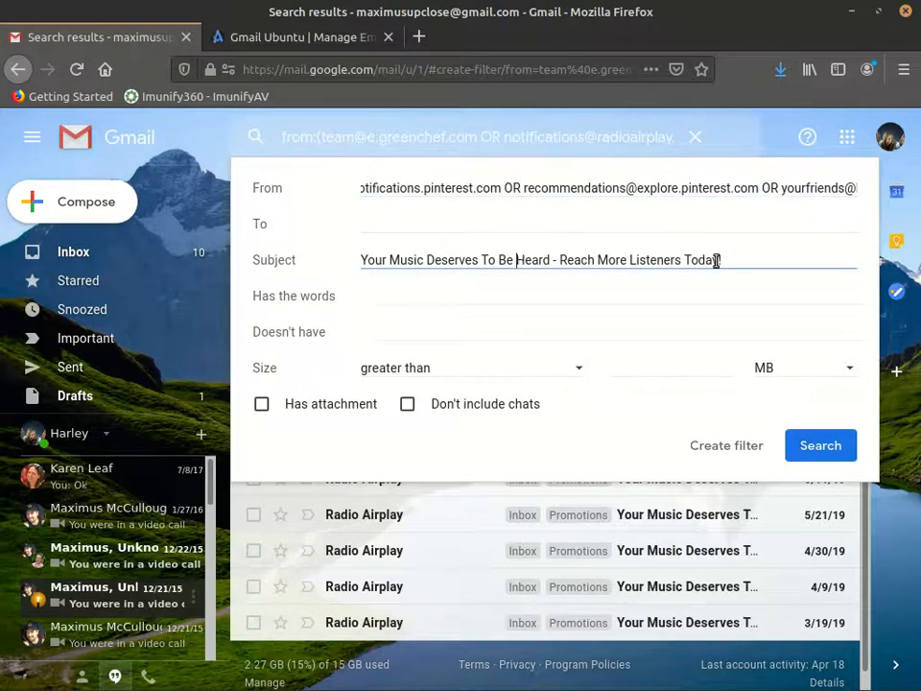
drag(746, 259, 303, 263)
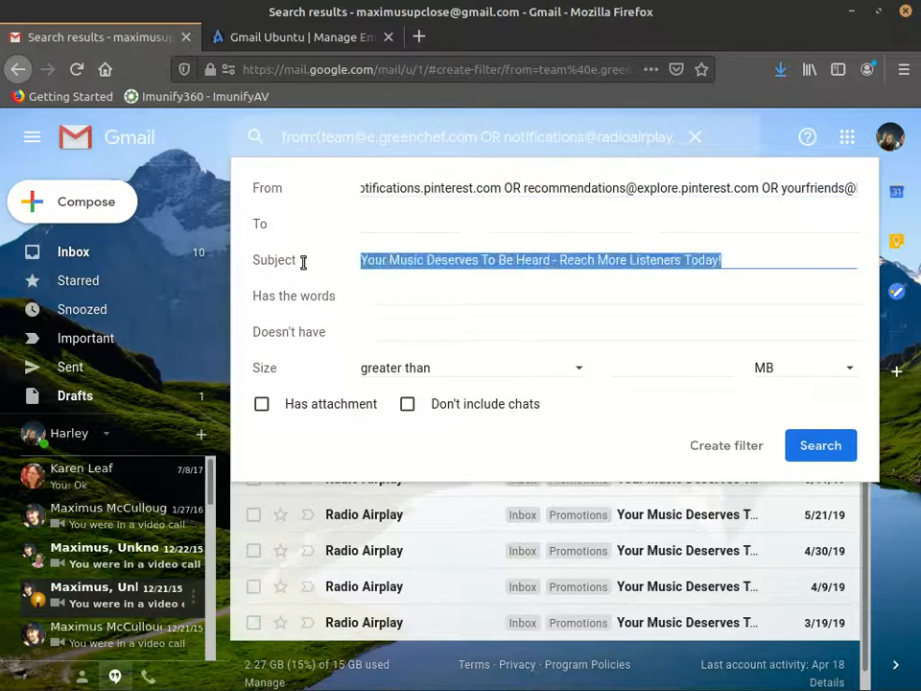
key(BackSpace)
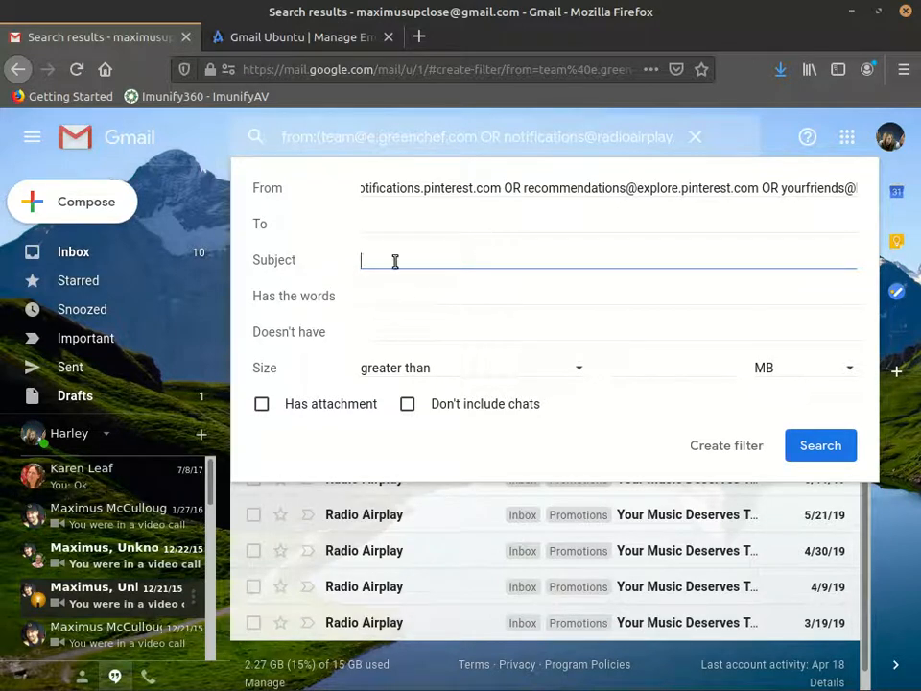
Step: Continue to the action options for the multi-sender filter, reading and accepting the special-characters confirmation
click(727, 446)
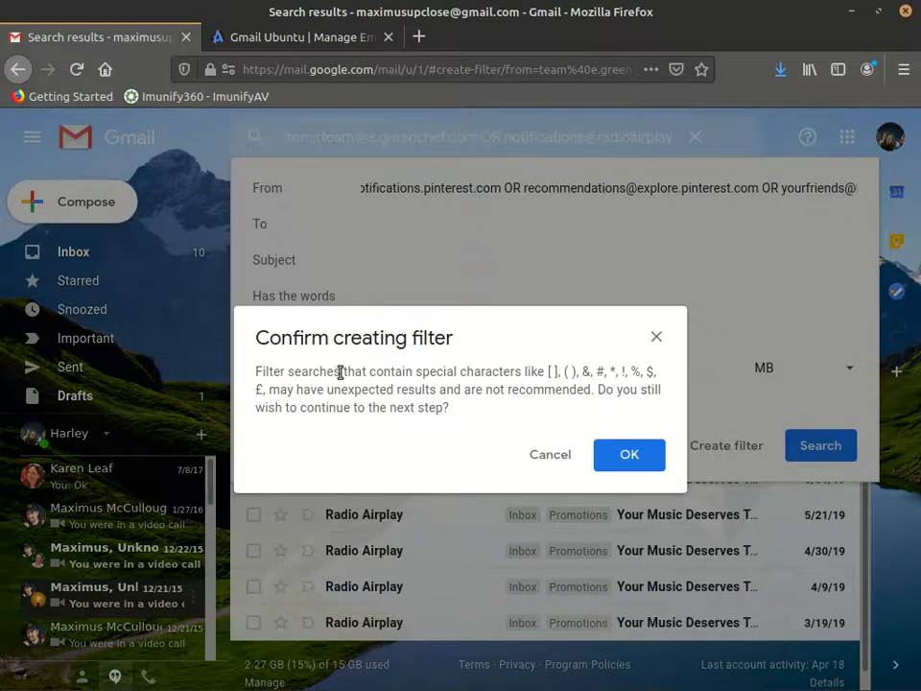
drag(284, 376, 627, 376)
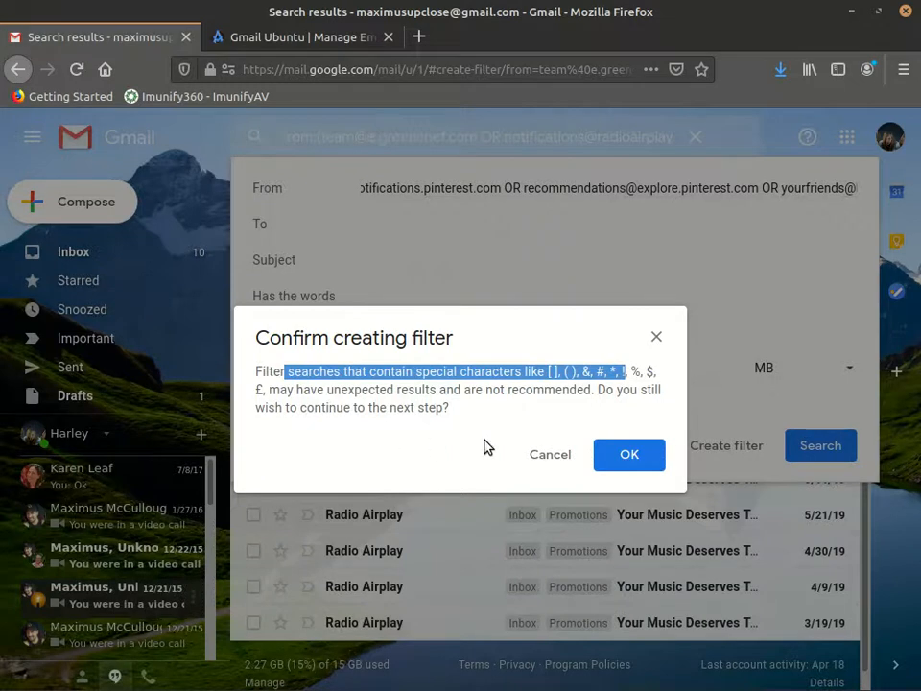
click(649, 470)
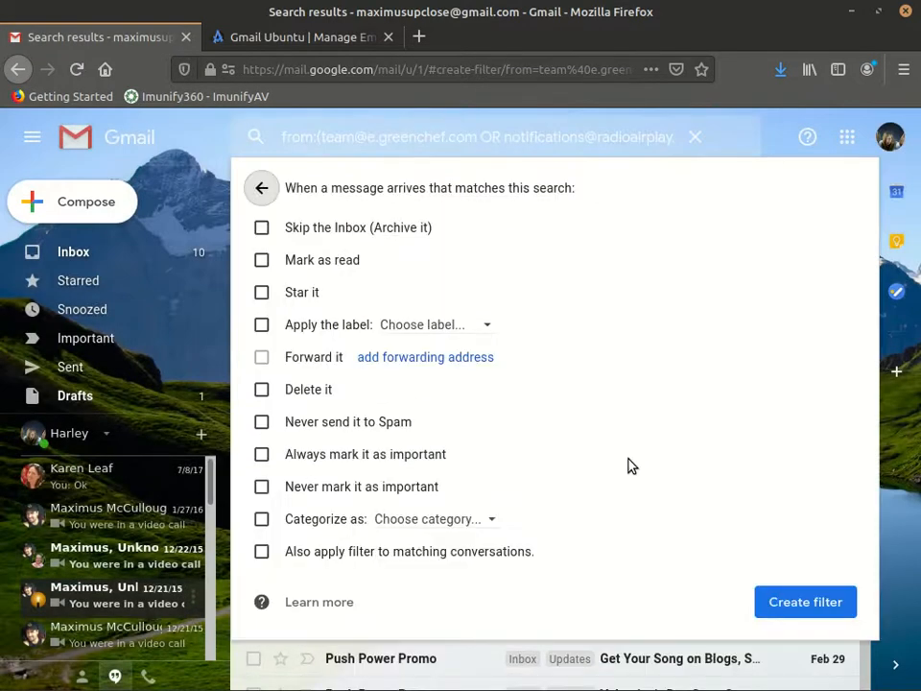
Step: Create the multi-sender filter with the Delete it action, also applying it to matching conversations
click(263, 393)
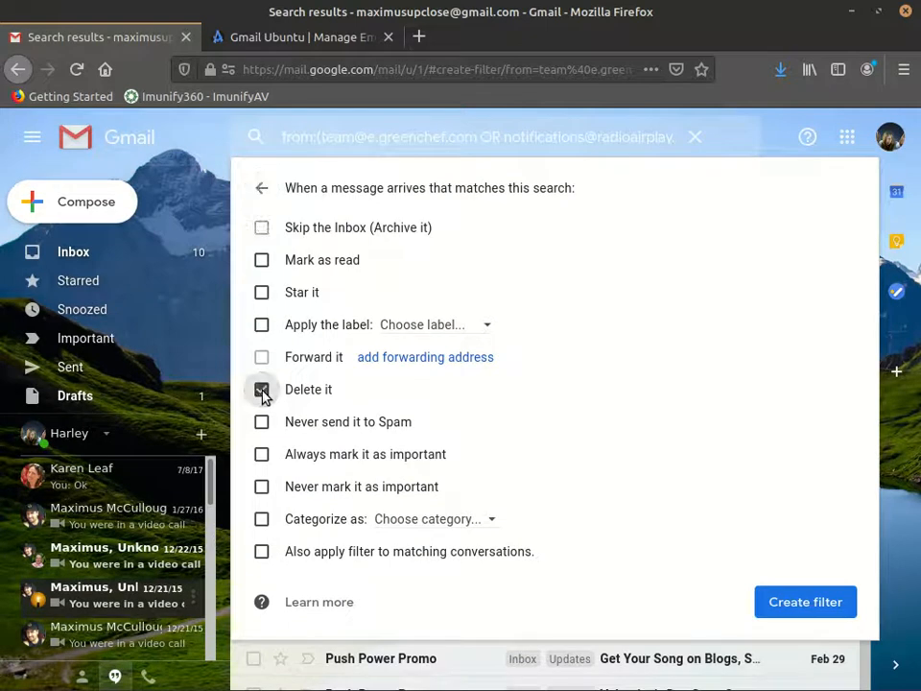
click(266, 553)
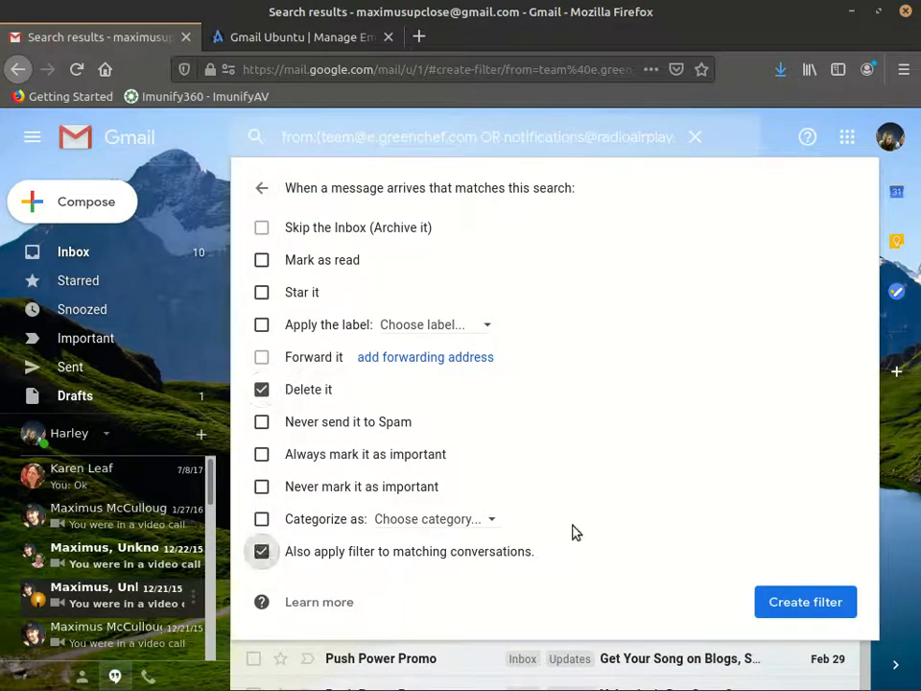
click(804, 601)
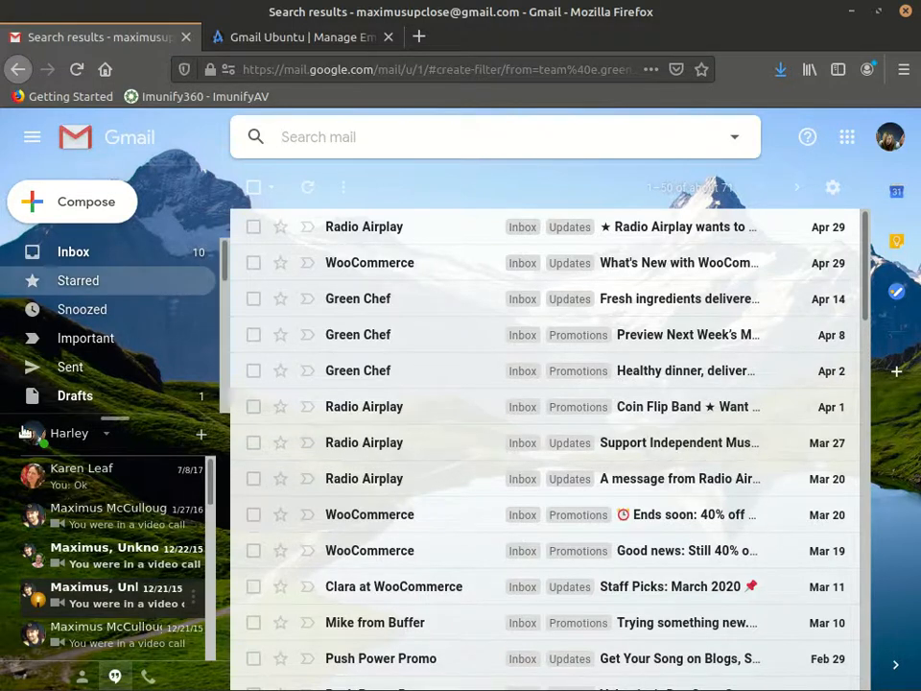
Step: Return to the inbox and look through the Promotions category for remaining promotional senders
click(55, 252)
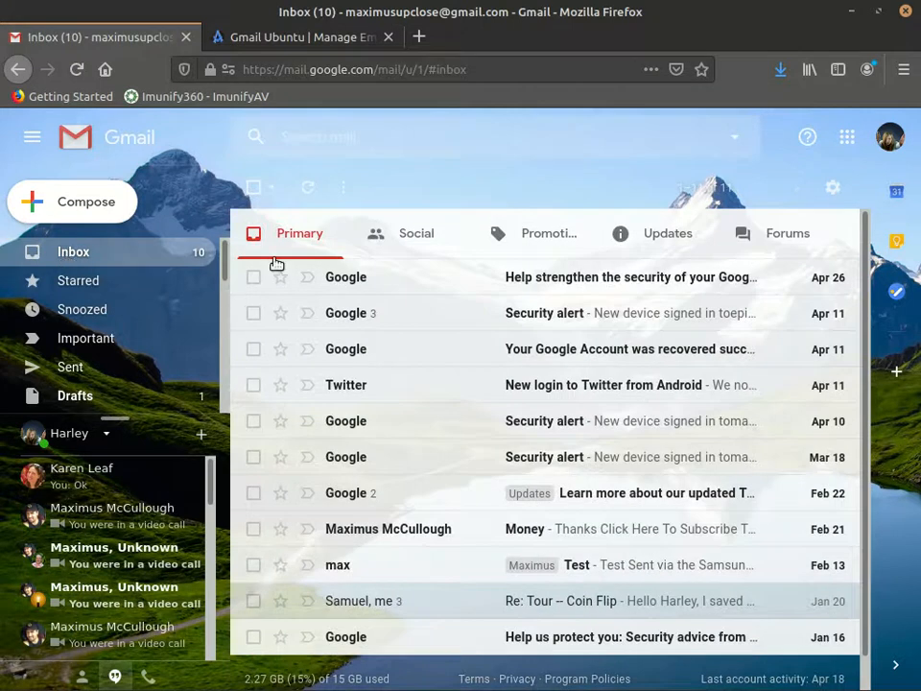
click(560, 238)
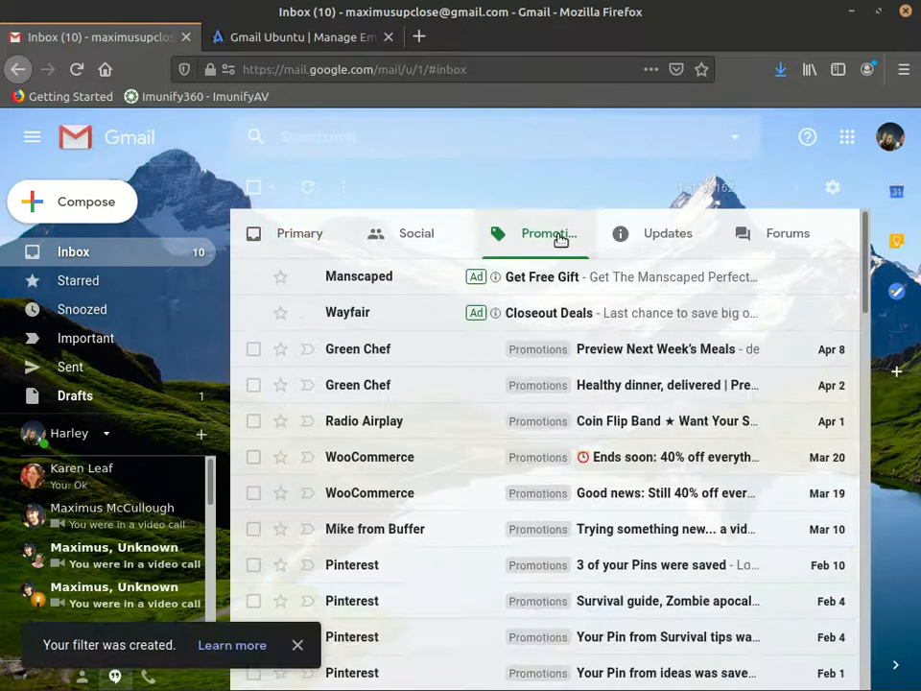
scroll(438, 547, down, 5)
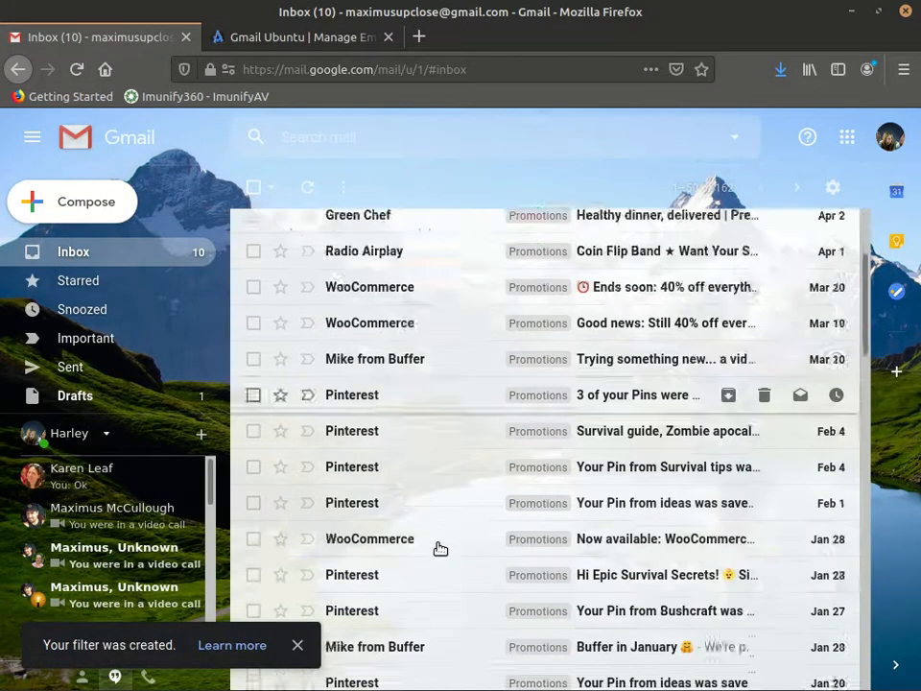
scroll(440, 548, up, 2)
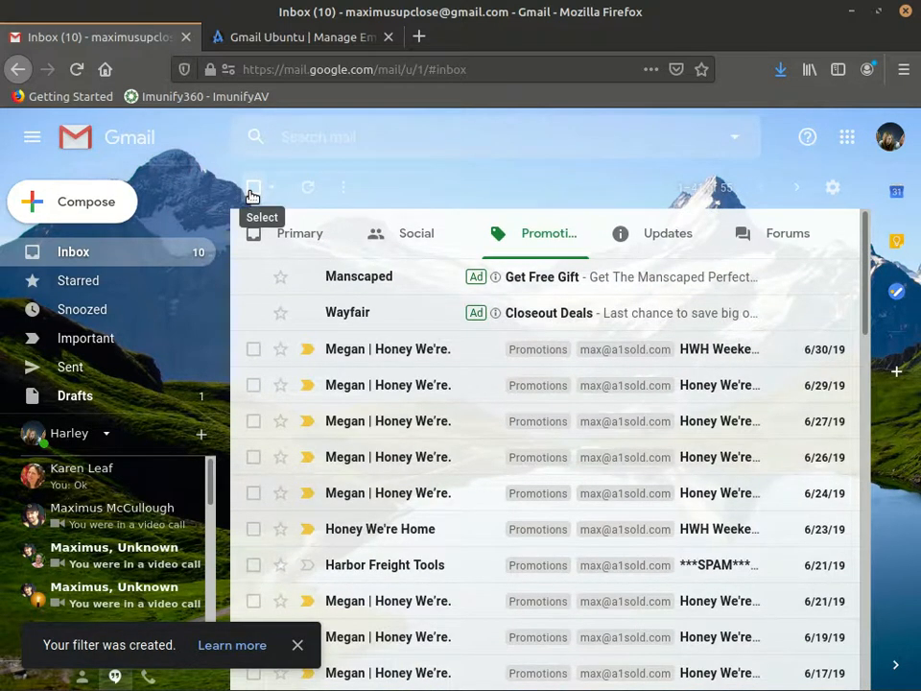
scroll(457, 461, down, 2)
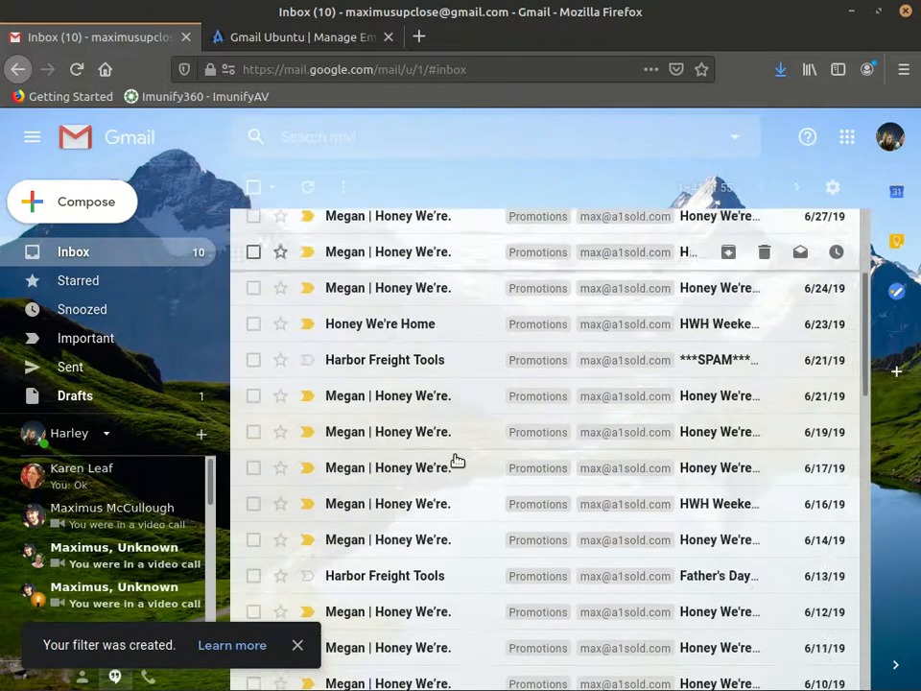
scroll(458, 461, up, 2)
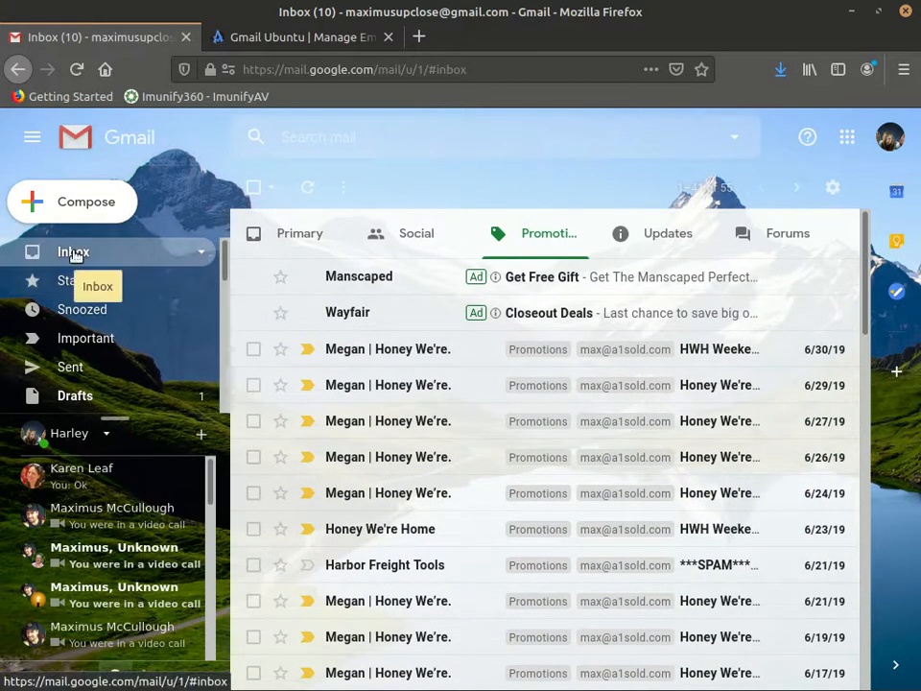
scroll(541, 475, down, 5)
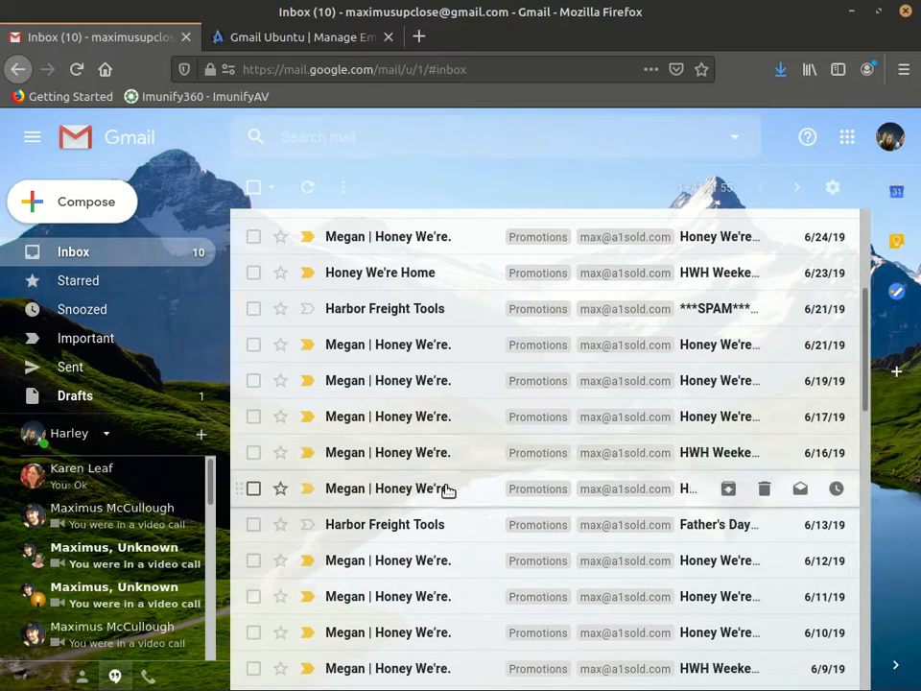
scroll(448, 490, down, 3)
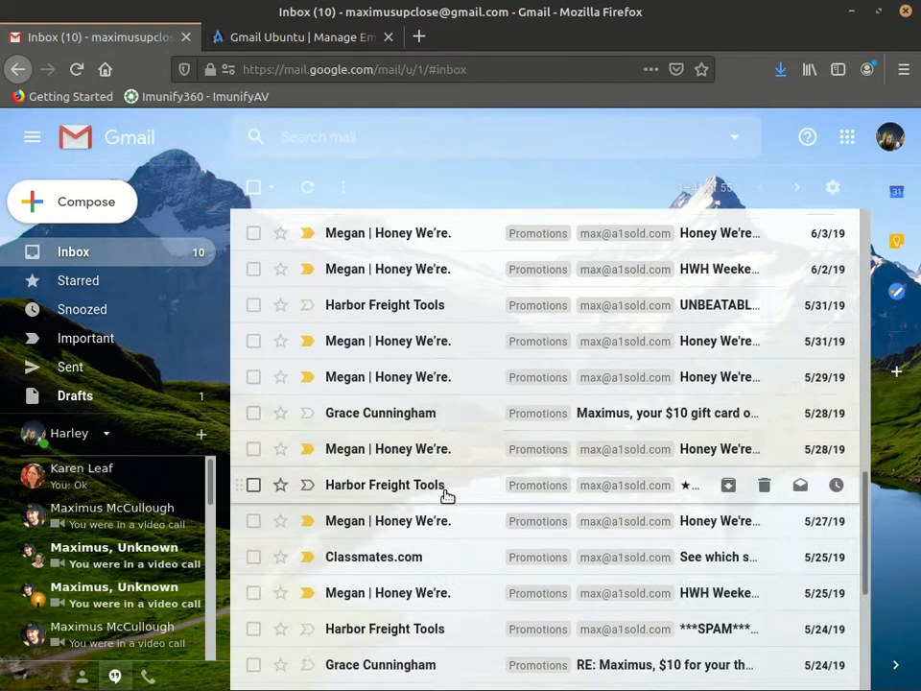
scroll(454, 511, up, 8)
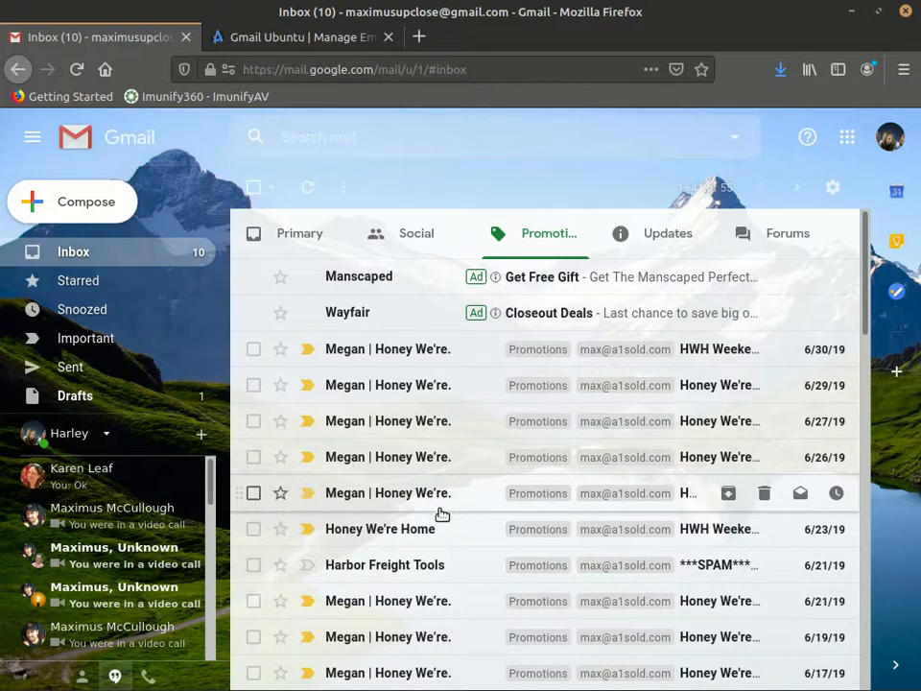
Step: Select all conversations on the current Promotions page and start another filter for messages like these
click(255, 189)
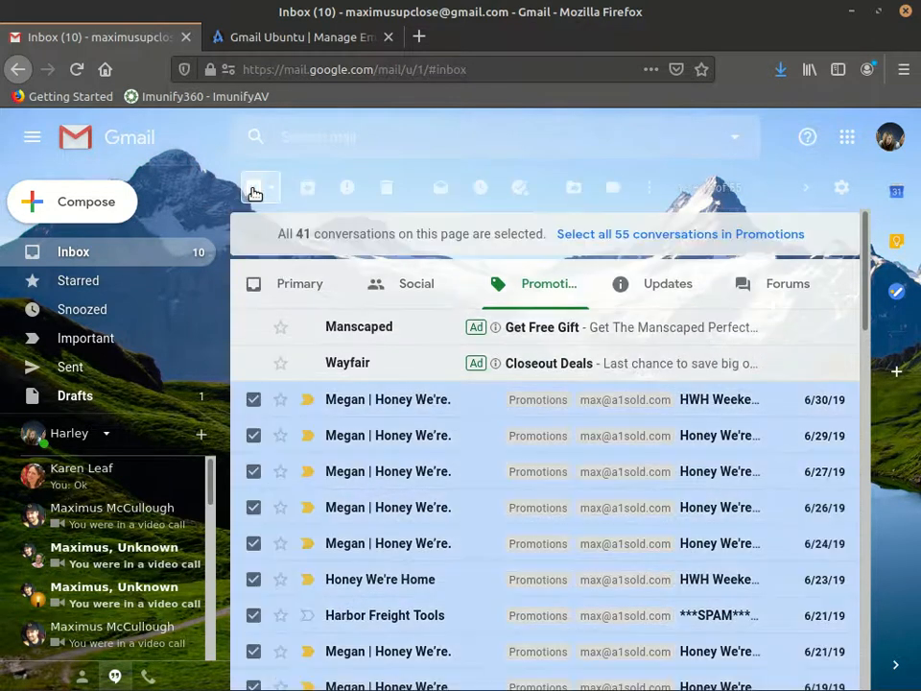
click(651, 190)
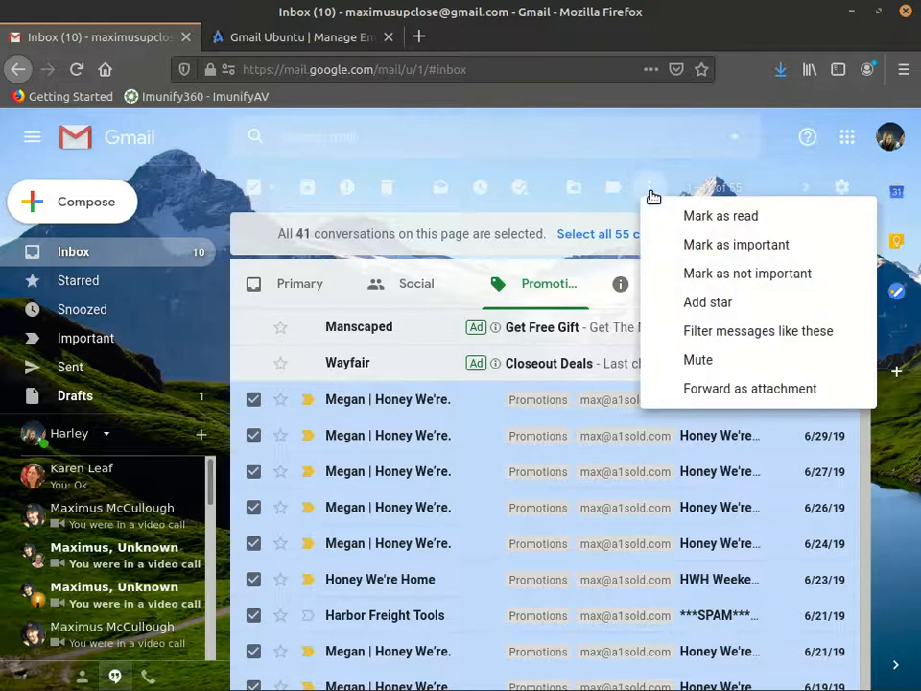
click(755, 332)
Step: Review the OR-separated senders in the new filter's From criterion and clear the "Honey We're Home" Subject criterion
drag(395, 187, 861, 198)
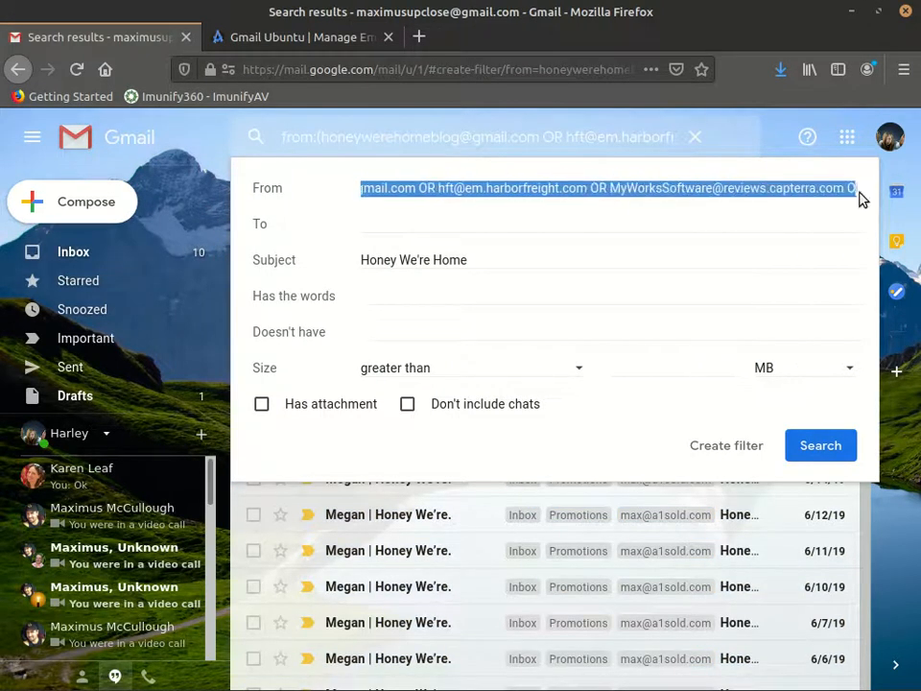
click(588, 187)
drag(590, 187, 606, 187)
click(430, 257)
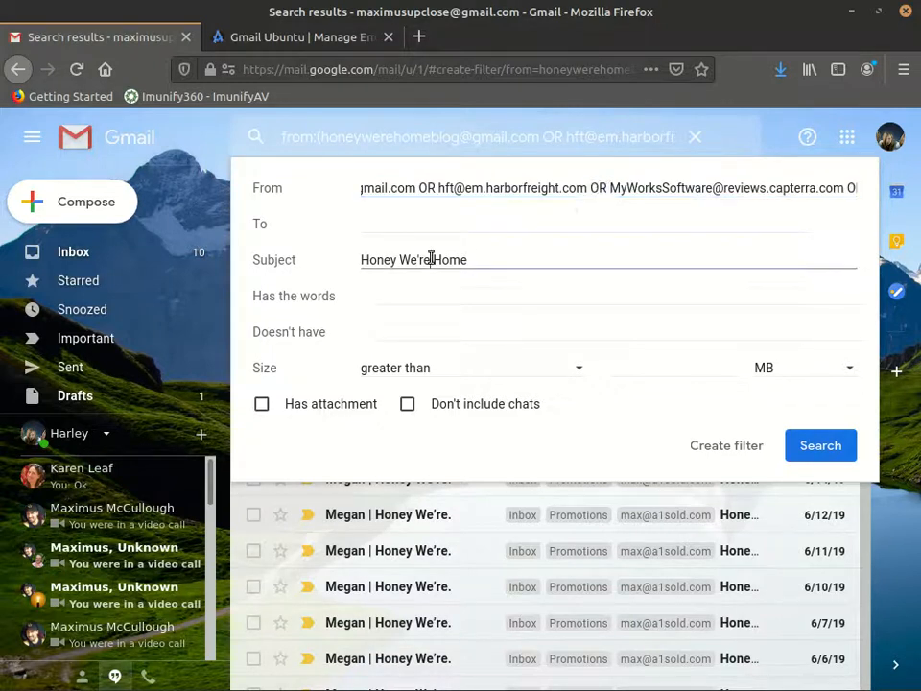
drag(488, 257, 318, 263)
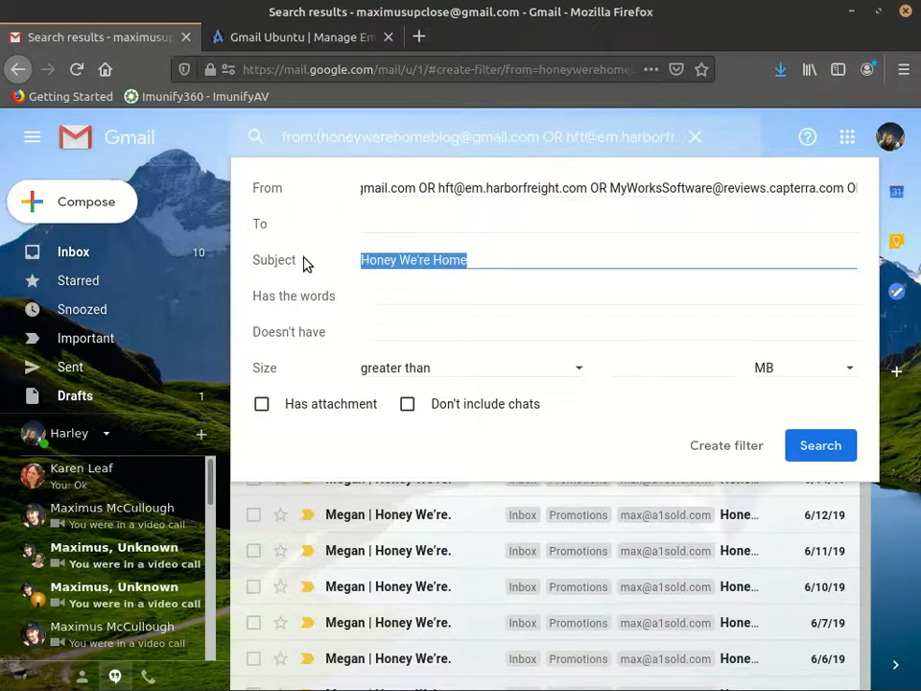
click(424, 259)
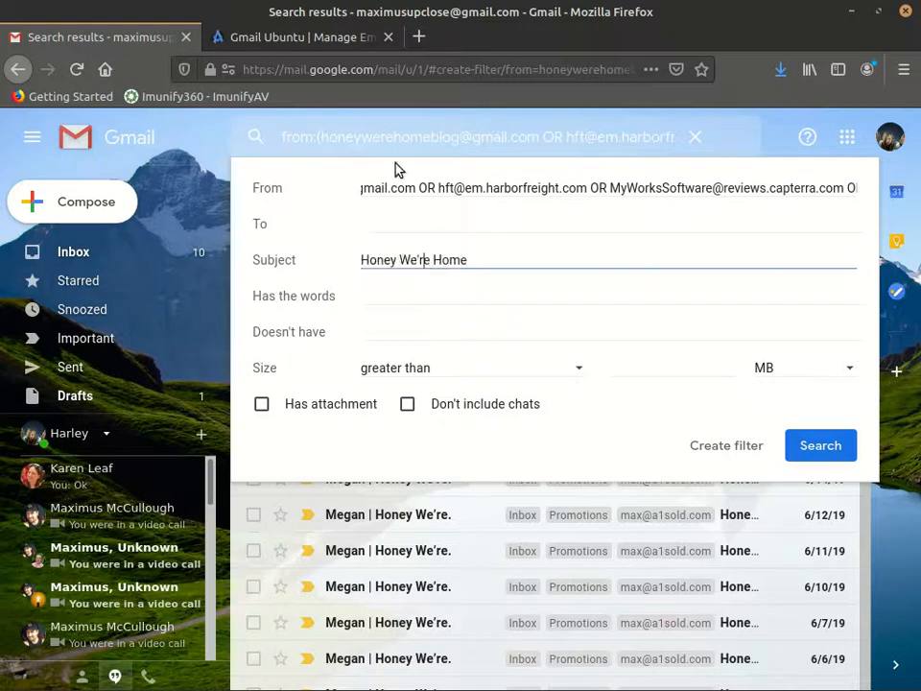
drag(485, 262, 232, 257)
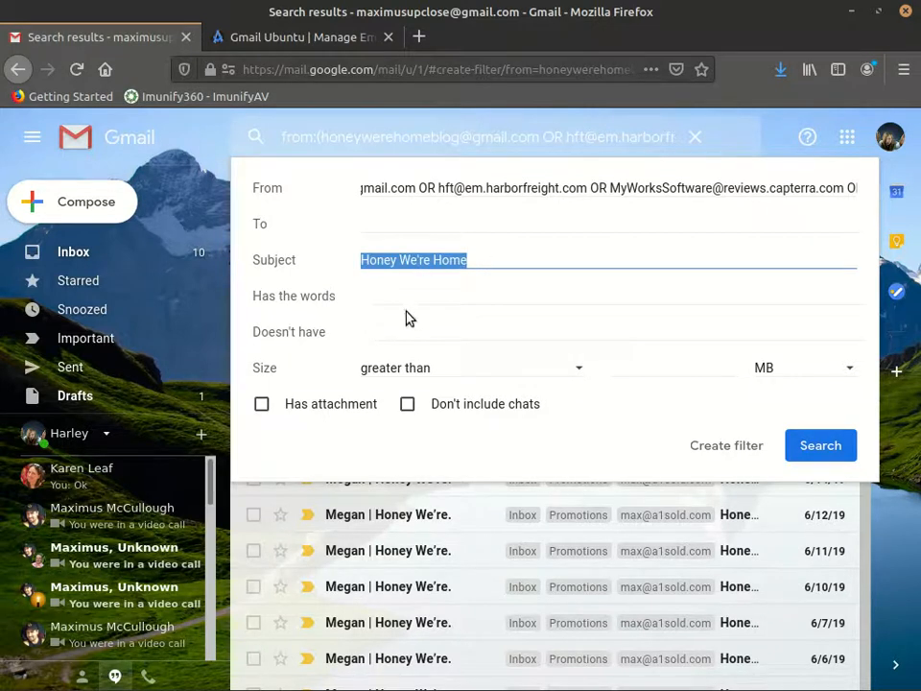
key(BackSpace)
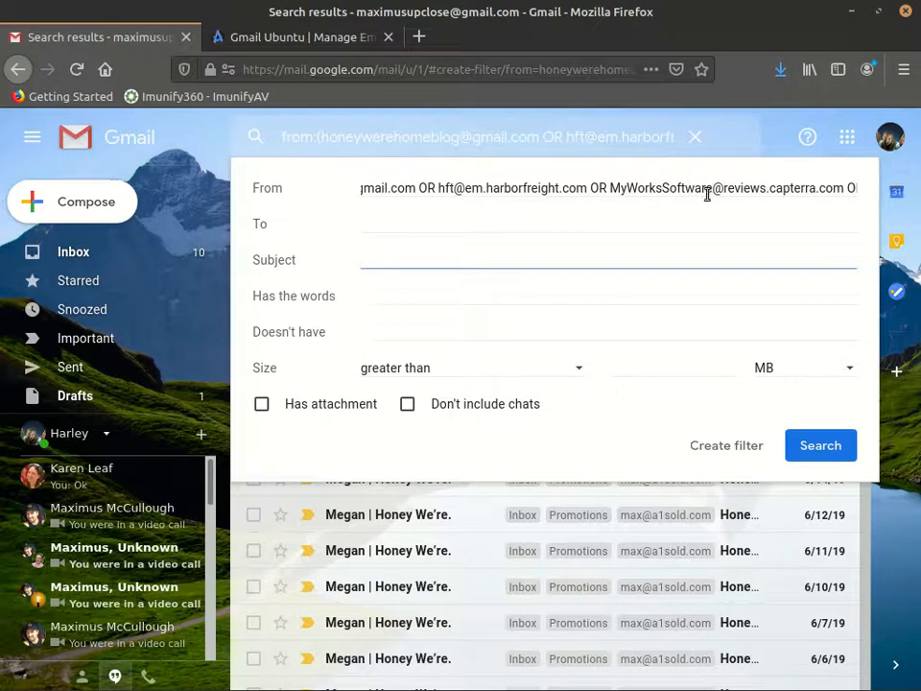
Step: Continue to the filter's action options, choose Delete it and application to matching conversations, and create the filter
click(723, 446)
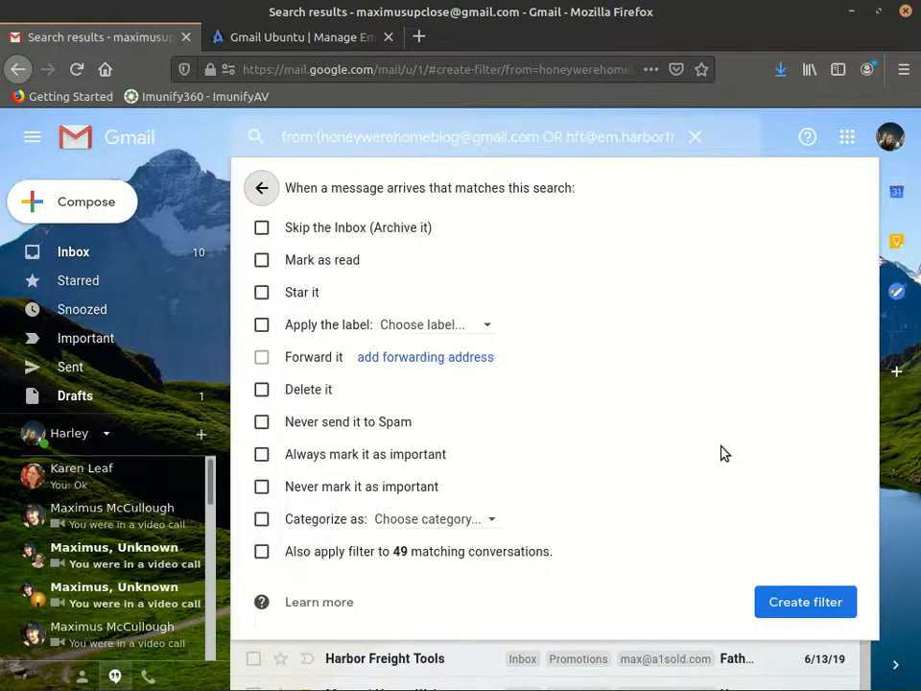
click(299, 392)
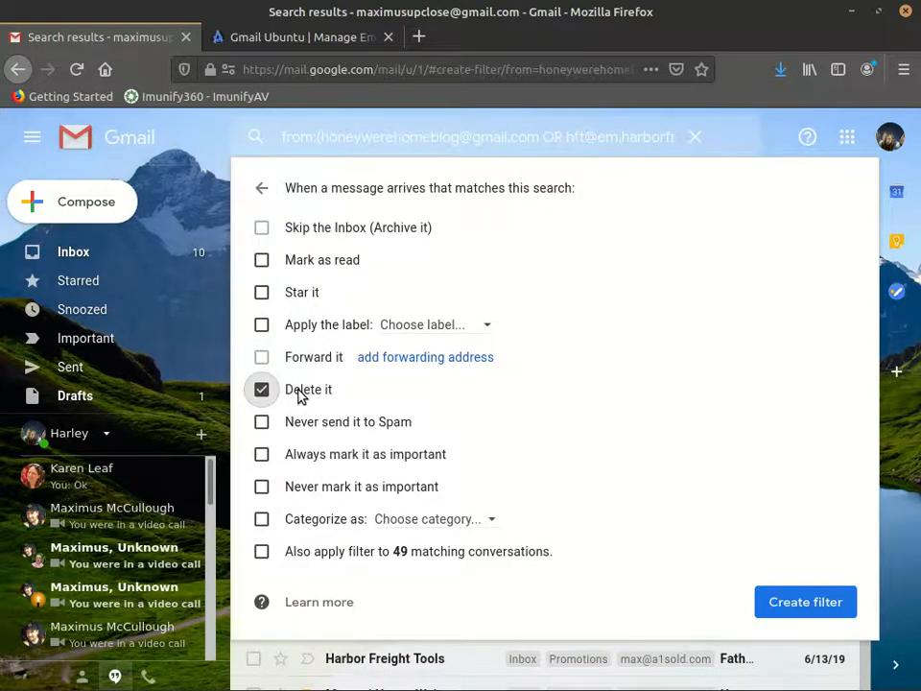
click(322, 558)
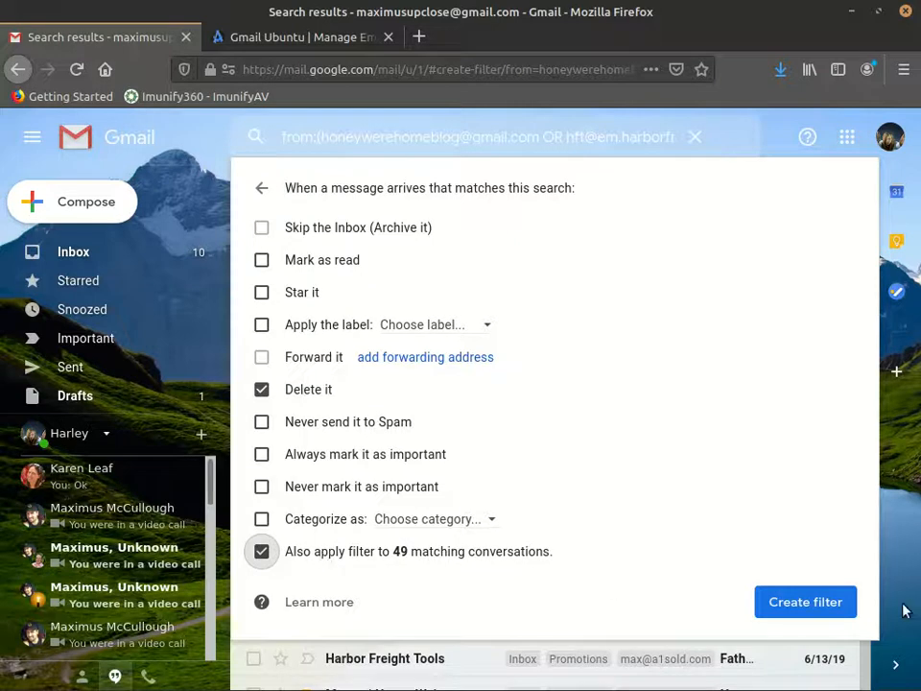
click(800, 603)
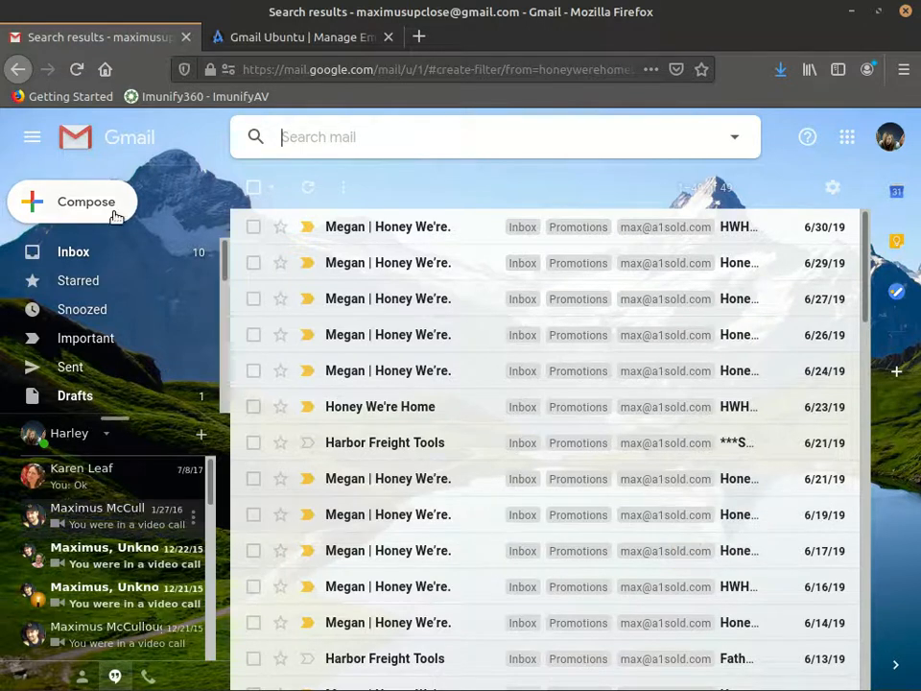
Step: Return to the inbox and check the Promotions and Primary categories for messages left after filtering
click(75, 253)
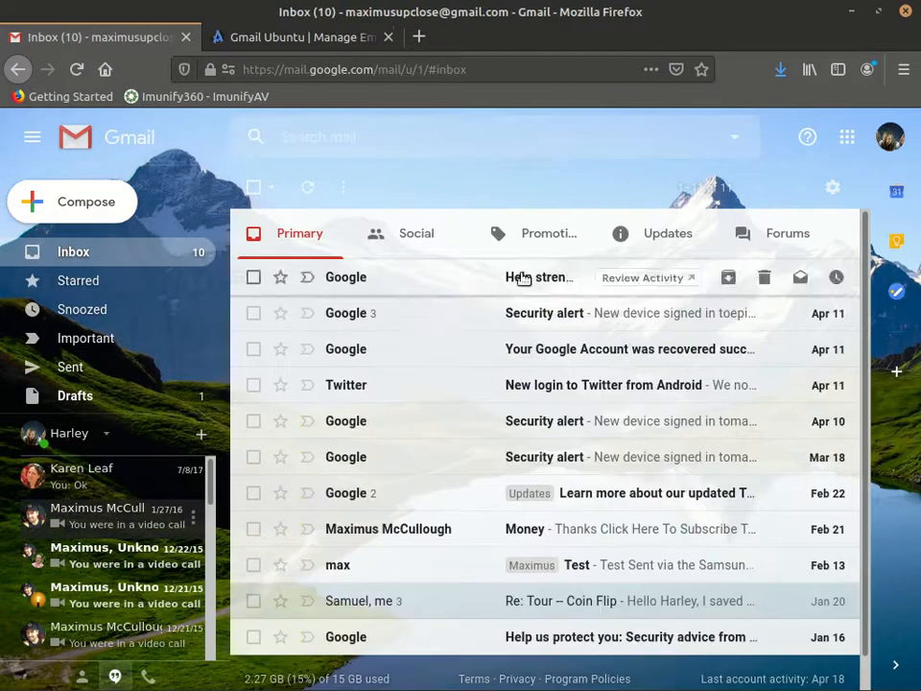
click(544, 242)
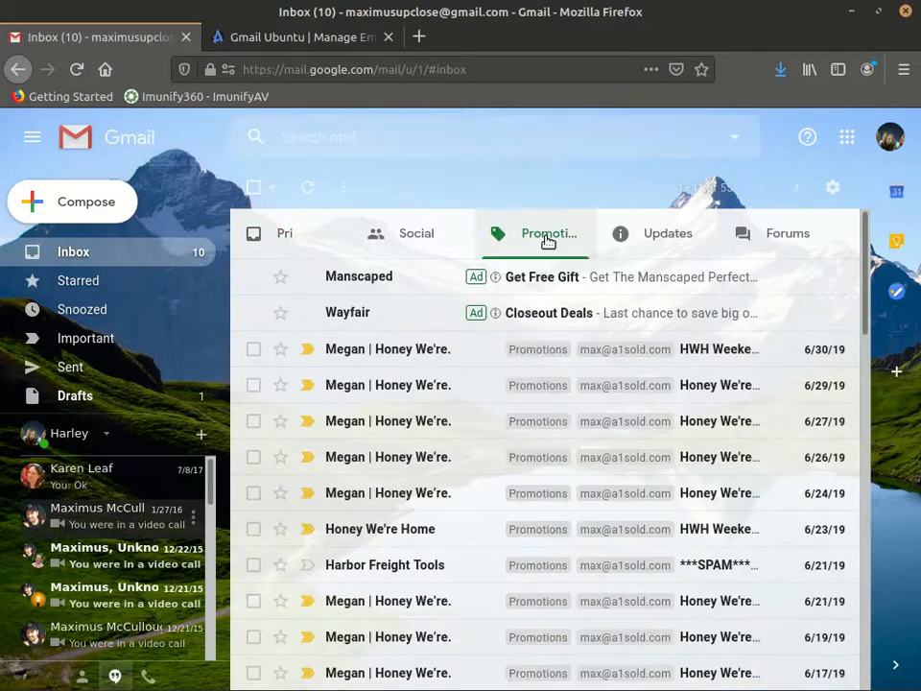
click(653, 239)
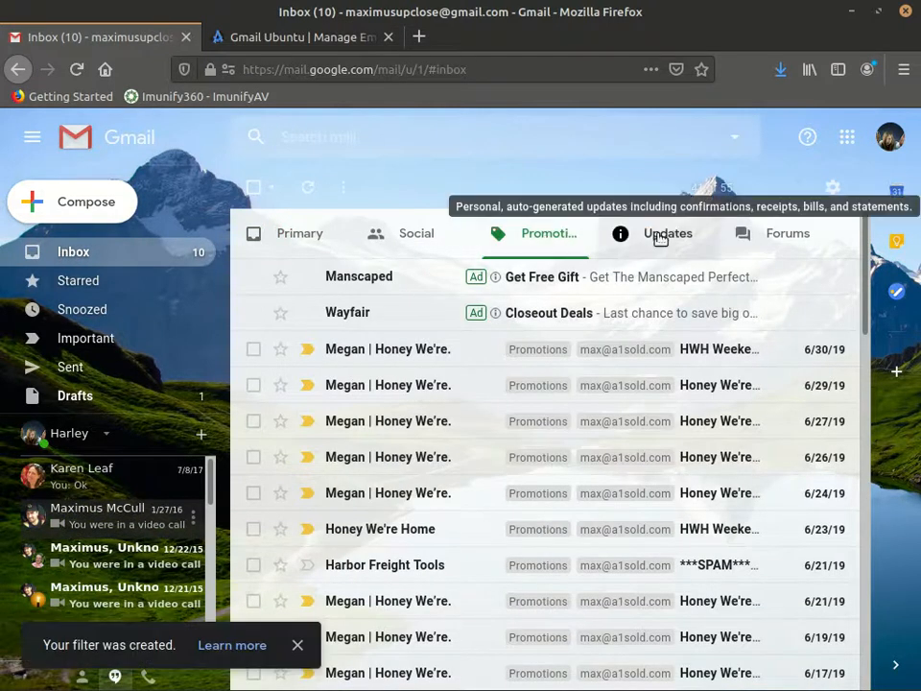
click(534, 237)
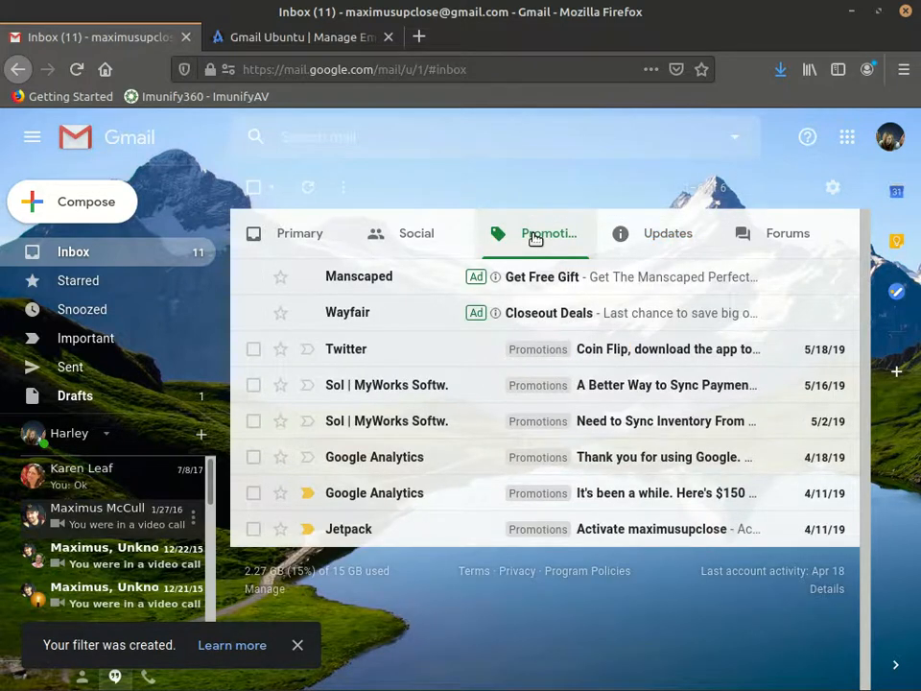
click(286, 240)
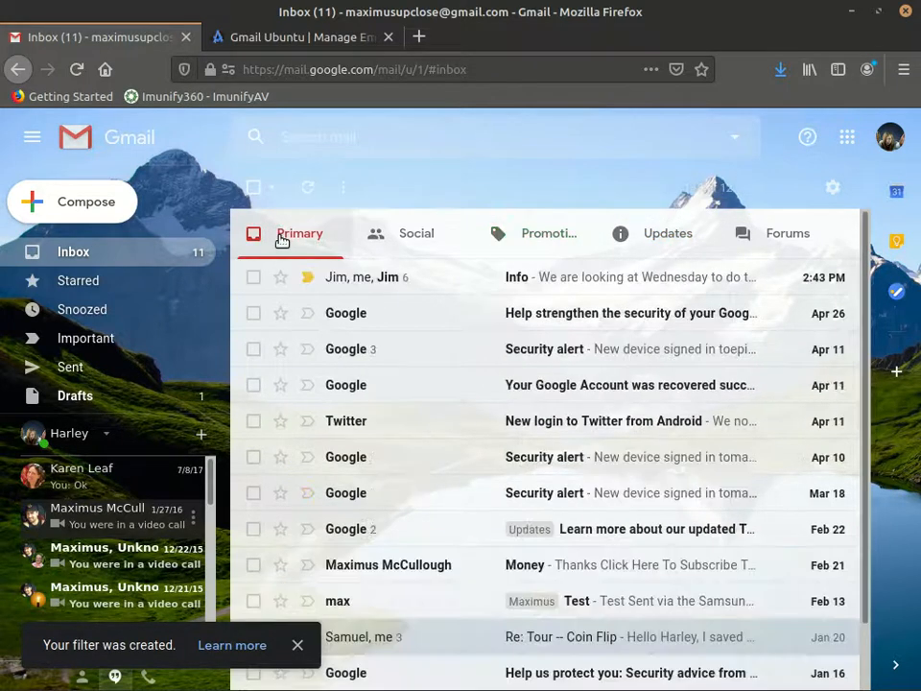
click(565, 240)
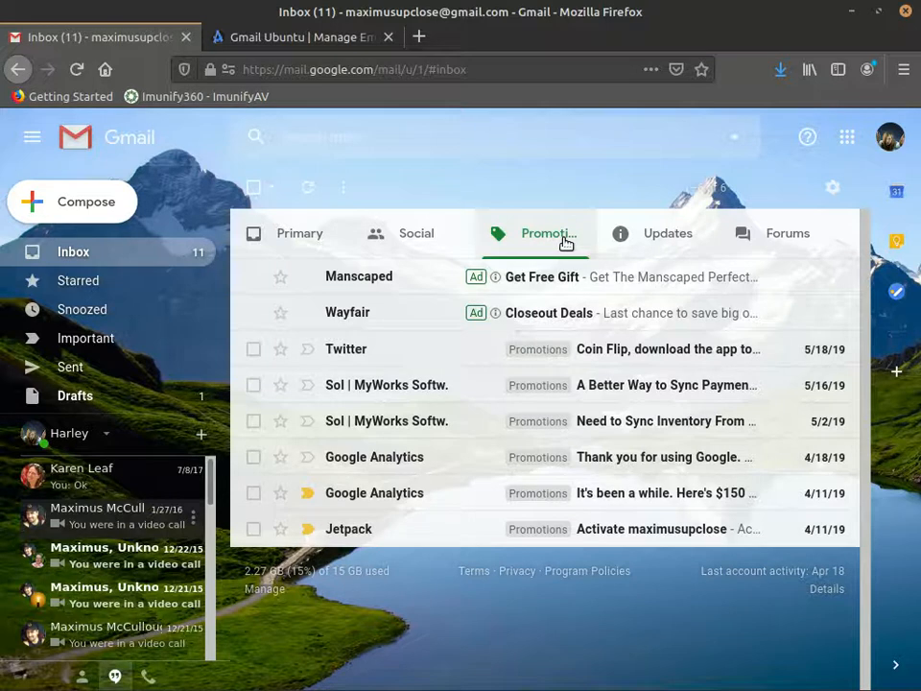
mouse_move(489, 688)
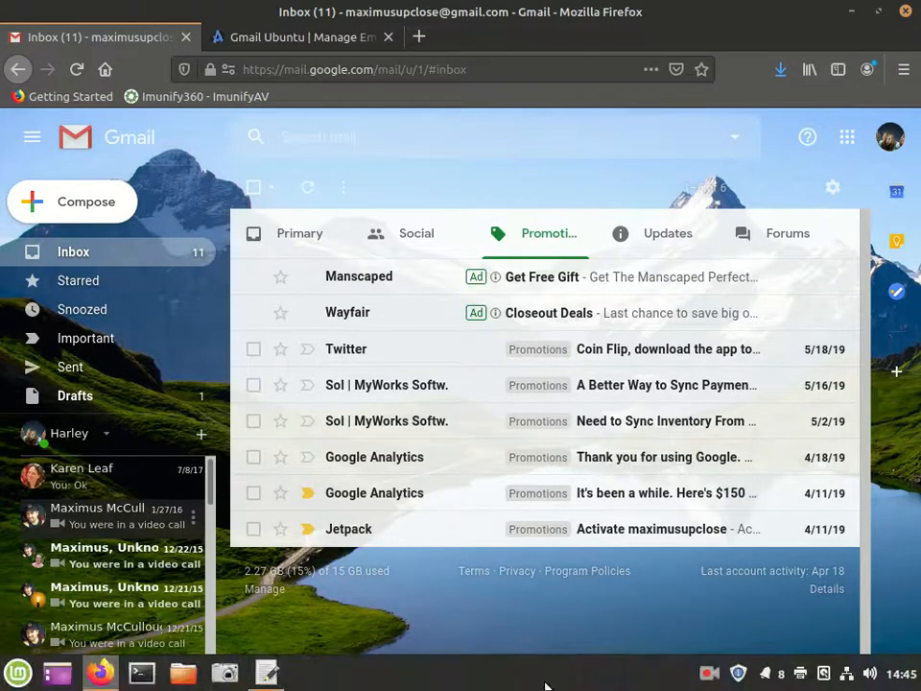
click(707, 684)
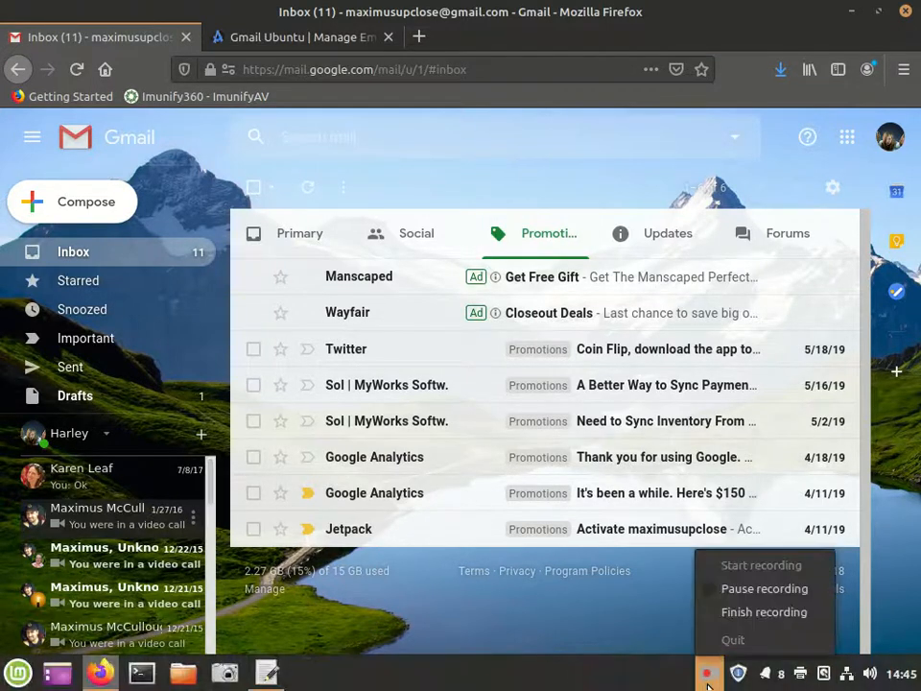